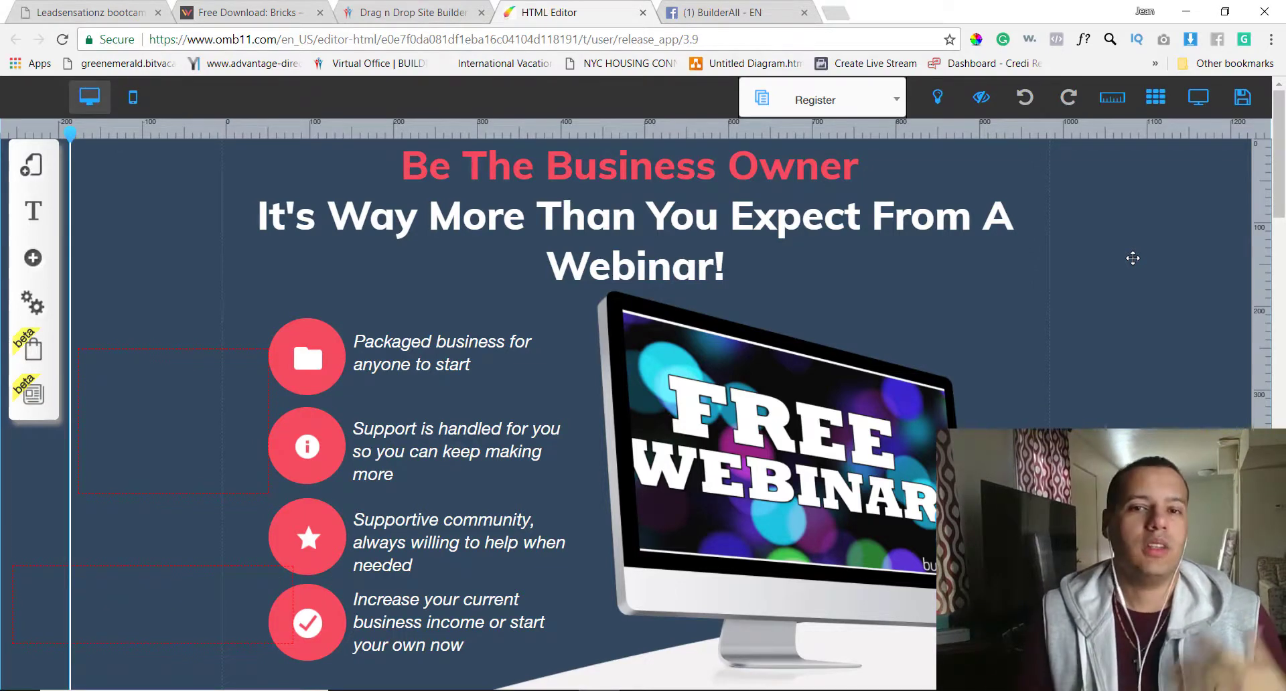
# Switch to the Builderall office dashboard and check the visitor and conversion figures for webinar.builderallin1.com under All sites.
pyautogui.click(412, 14)
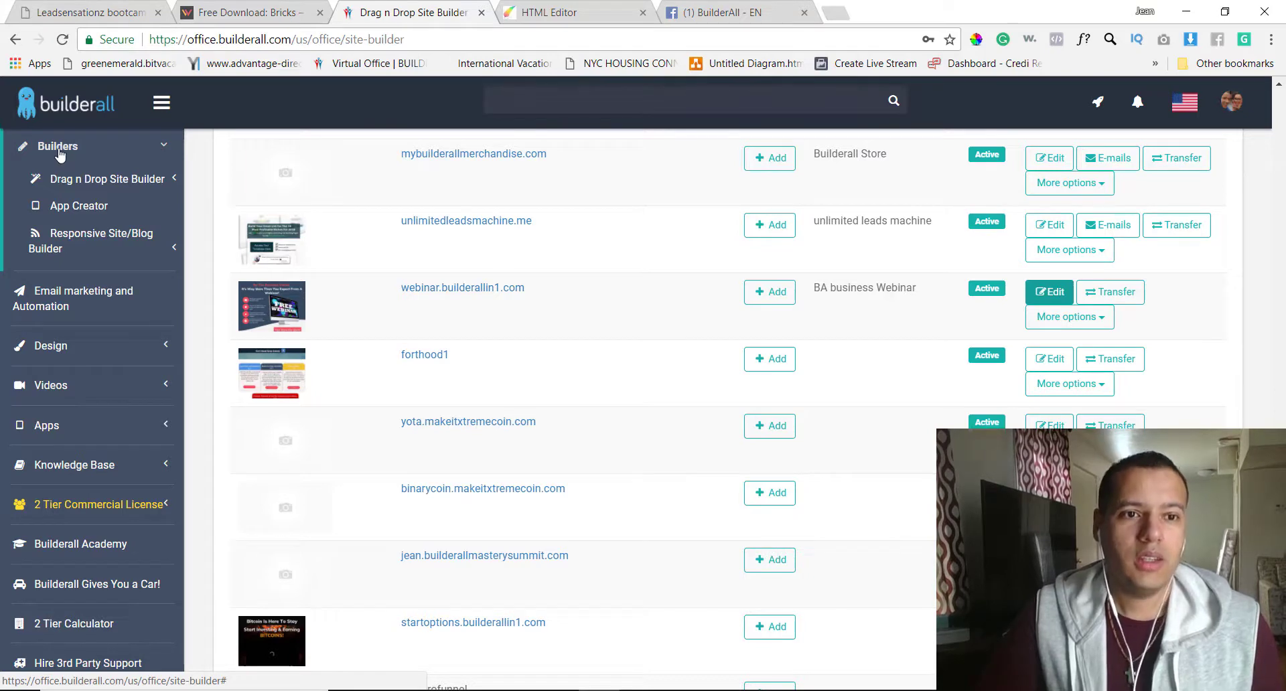
pyautogui.click(66, 111)
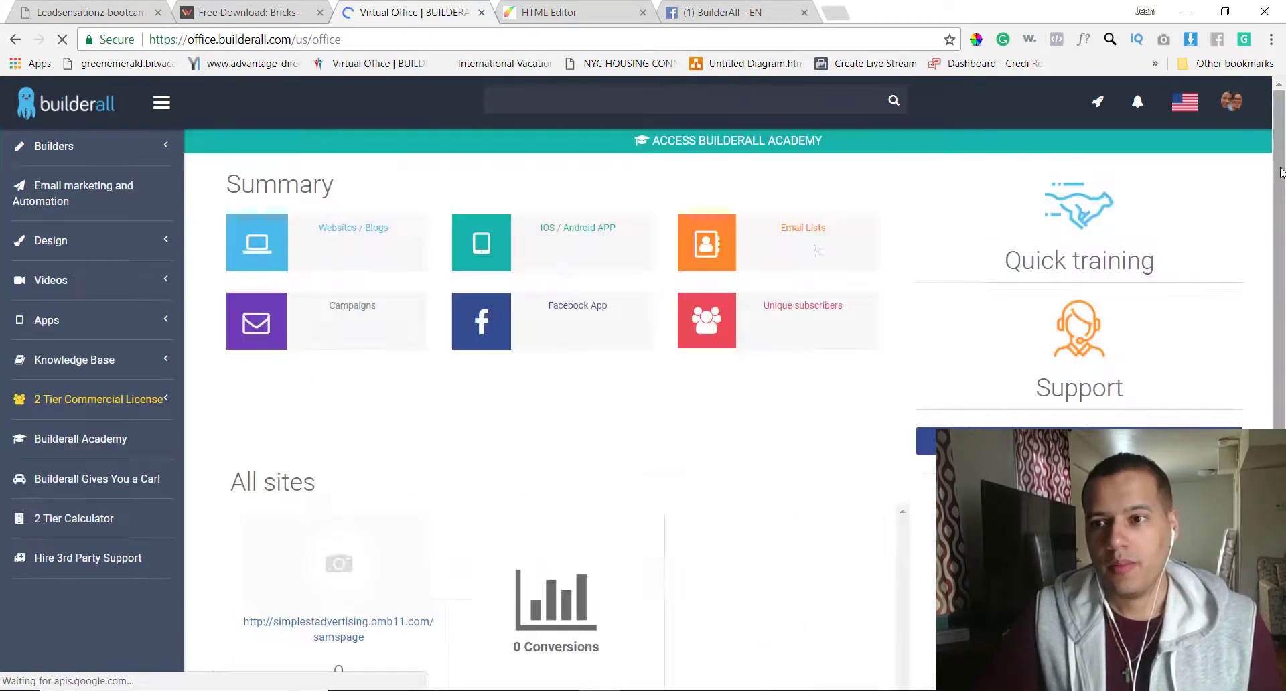
pyautogui.scroll(-2, 633, 506)
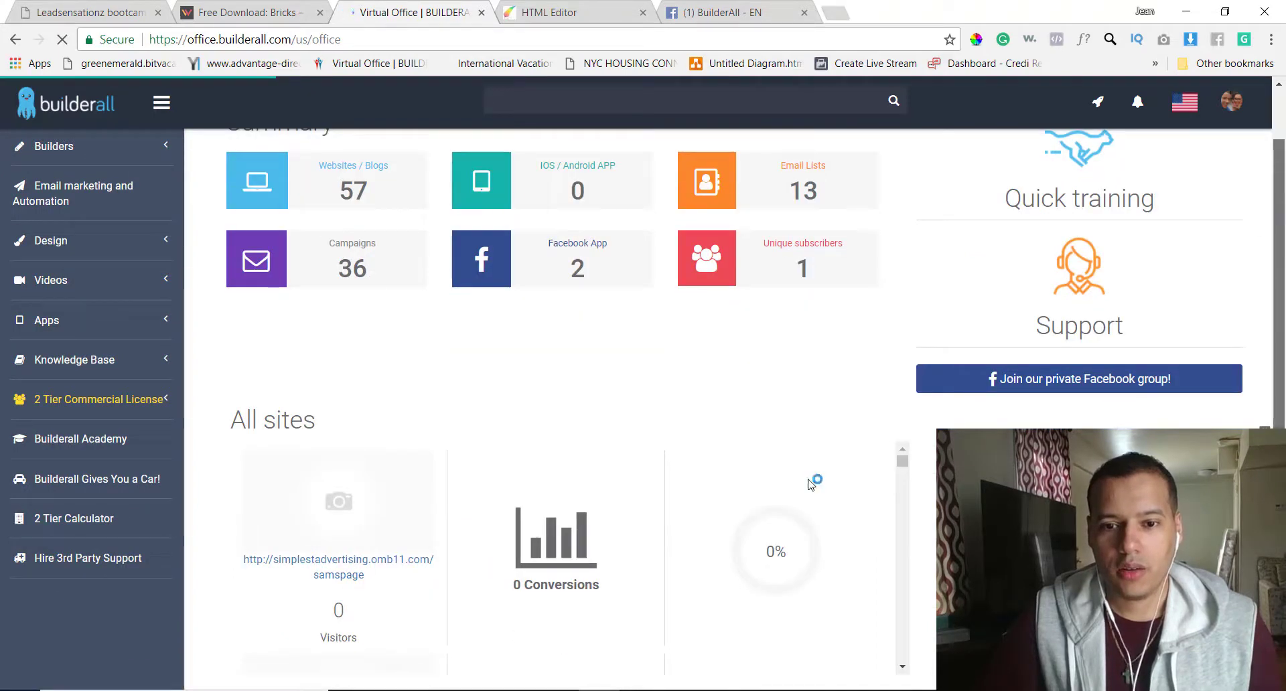
pyautogui.scroll(-5, 623, 495)
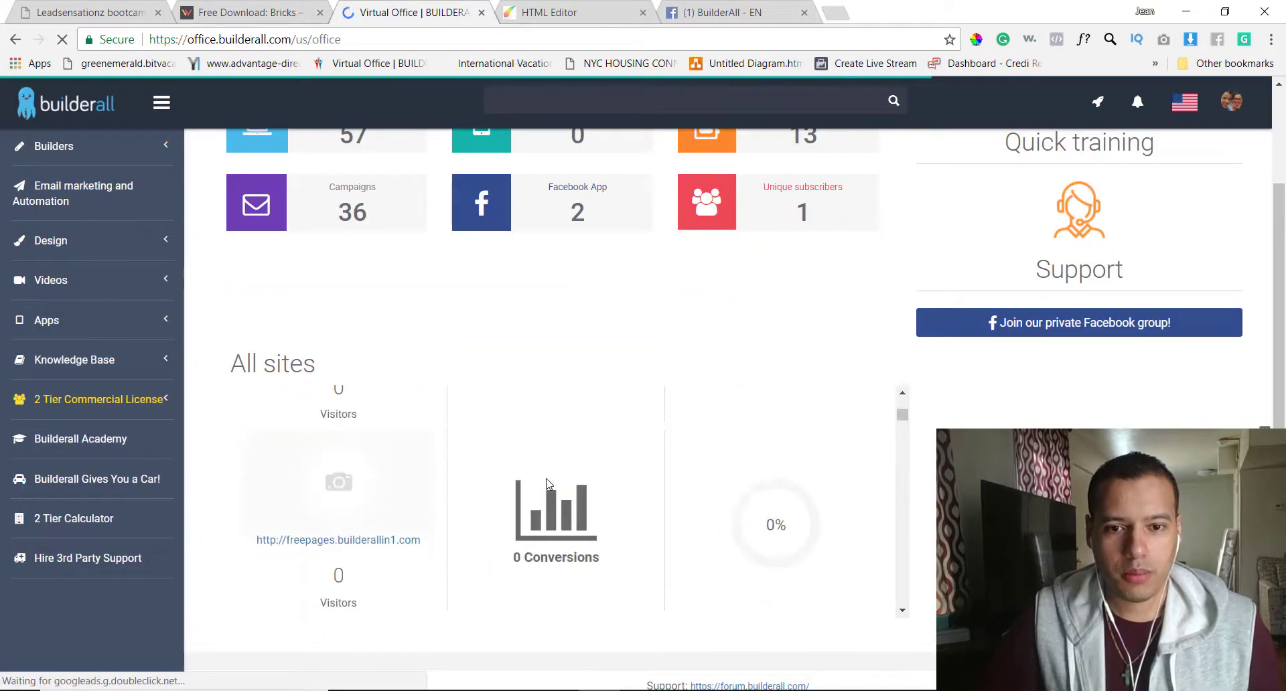
pyautogui.scroll(-3, 545, 476)
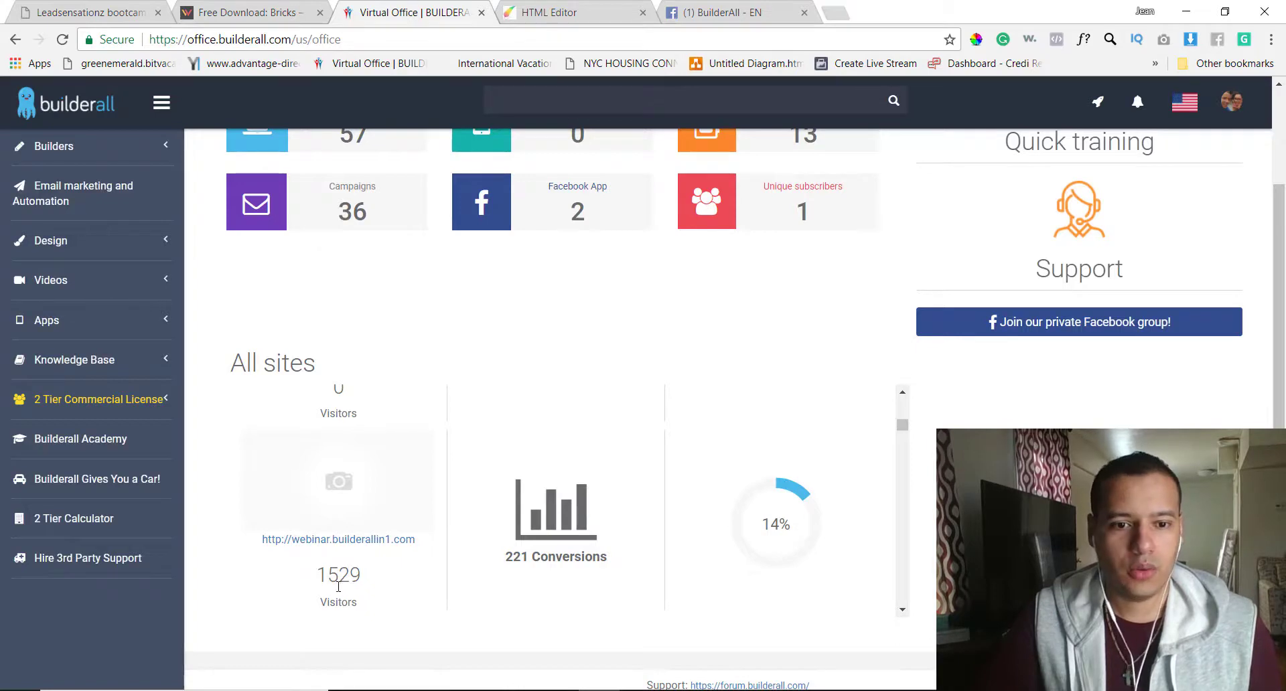
pyautogui.doubleClick(363, 579)
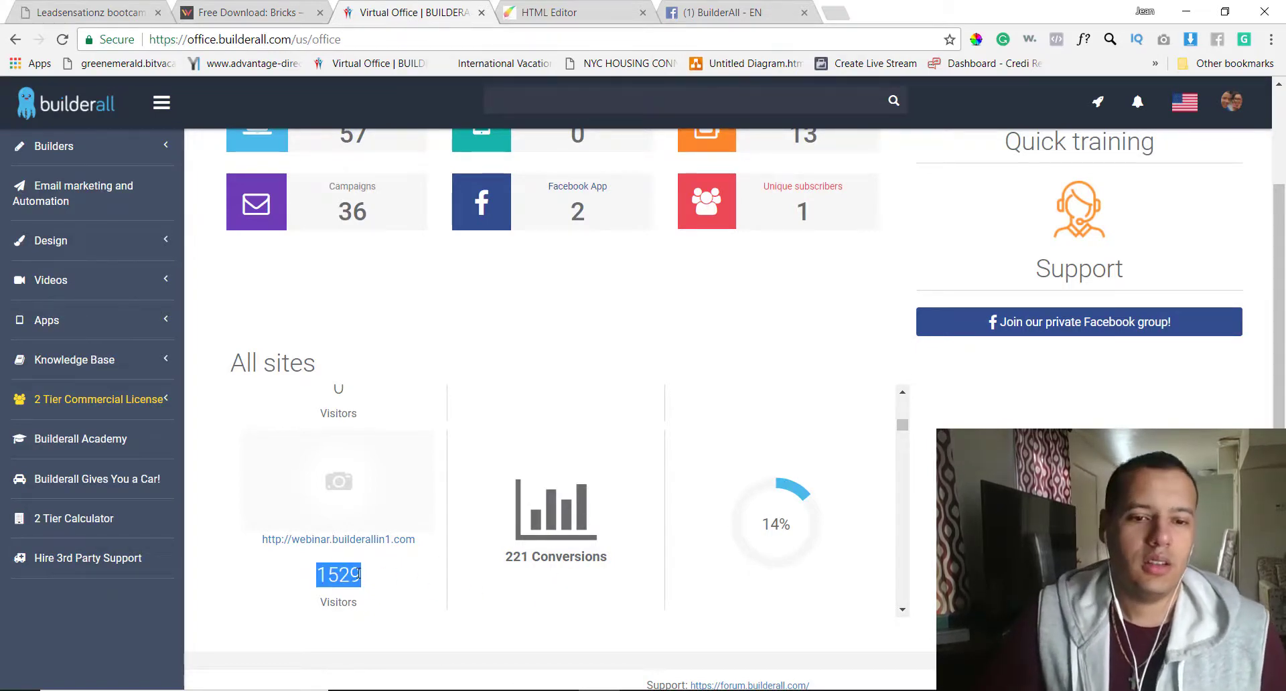
# Return to the HTML Editor and look over the Register page from the headline to the calendar section.
pyautogui.click(565, 11)
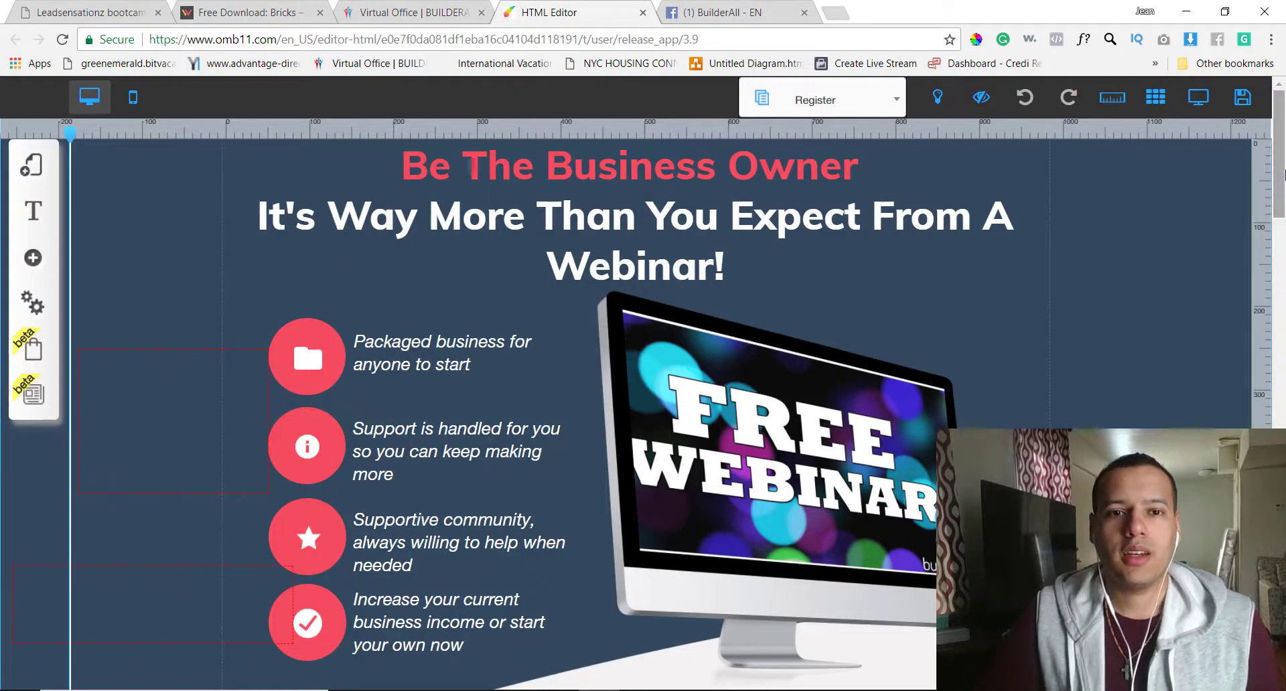
pyautogui.scroll(-6, 1284, 175)
pyautogui.scroll(5, 1285, 174)
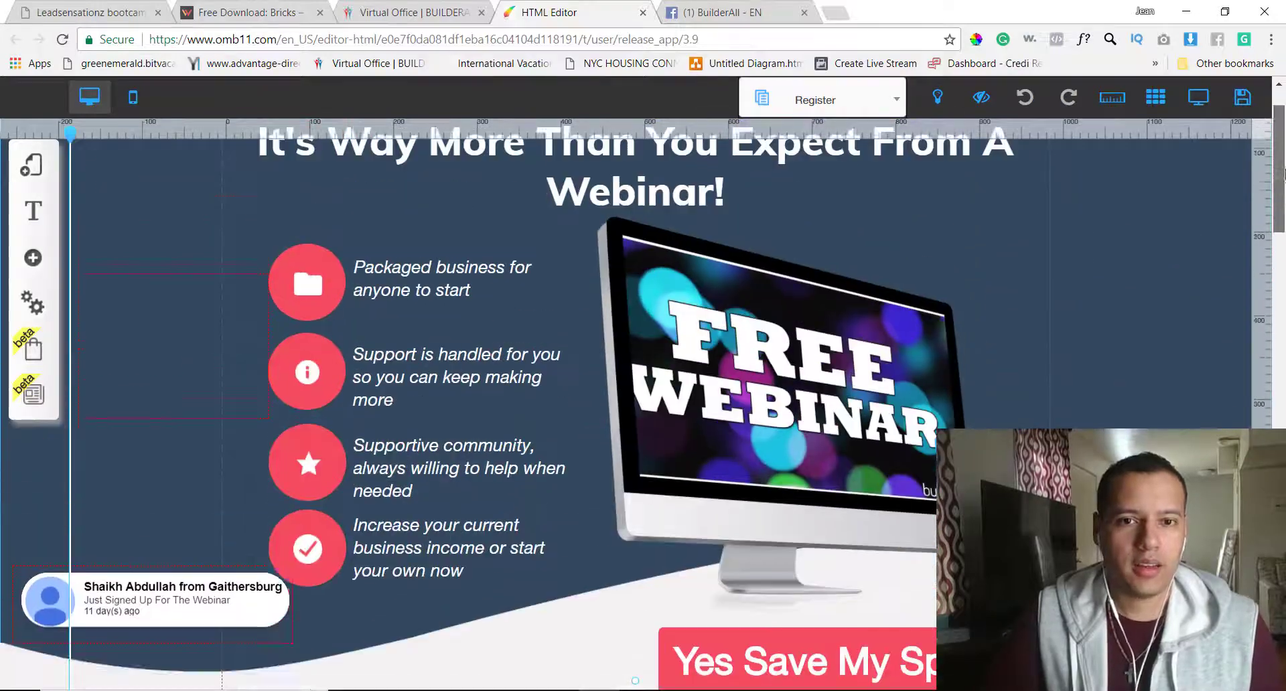
pyautogui.scroll(1, 1284, 174)
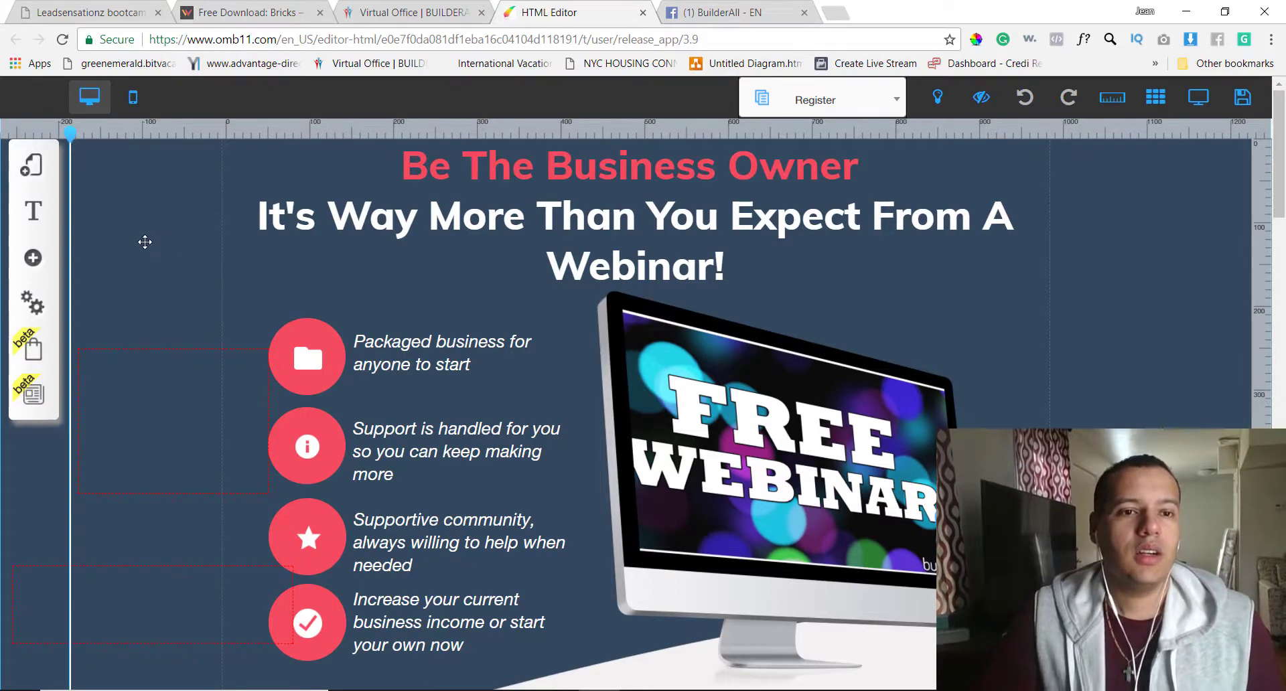
pyautogui.scroll(-5, 159, 230)
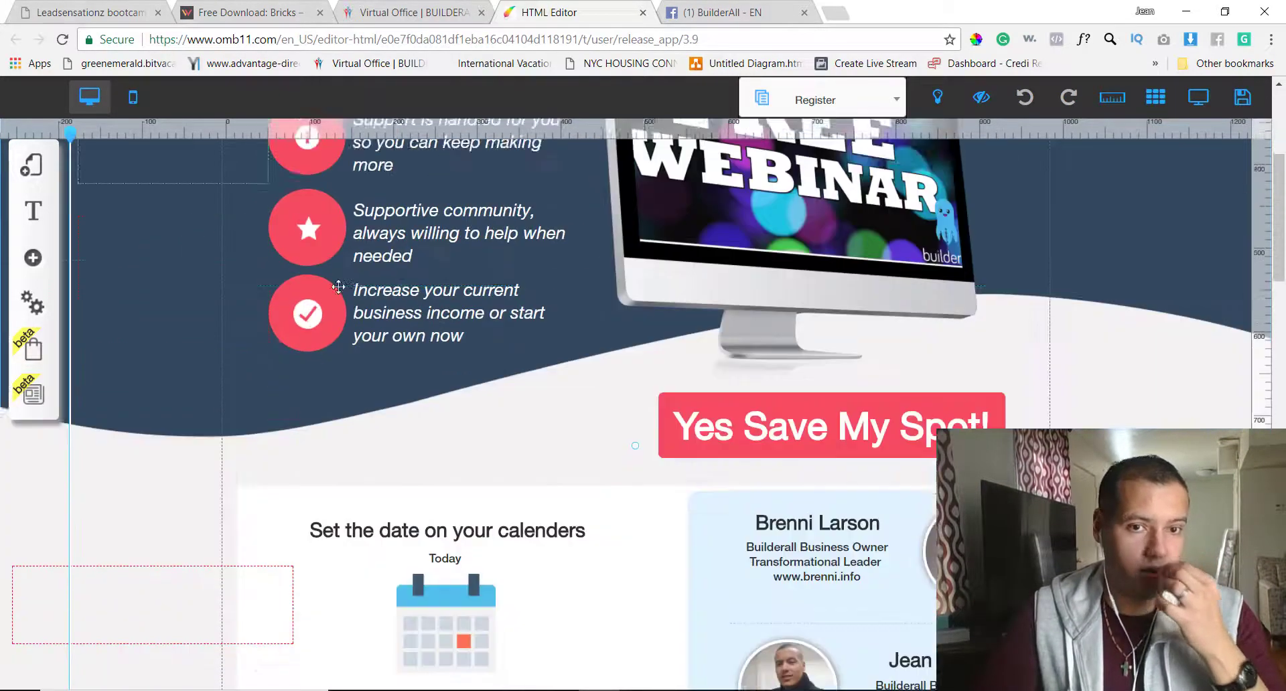
pyautogui.scroll(5, 181, 284)
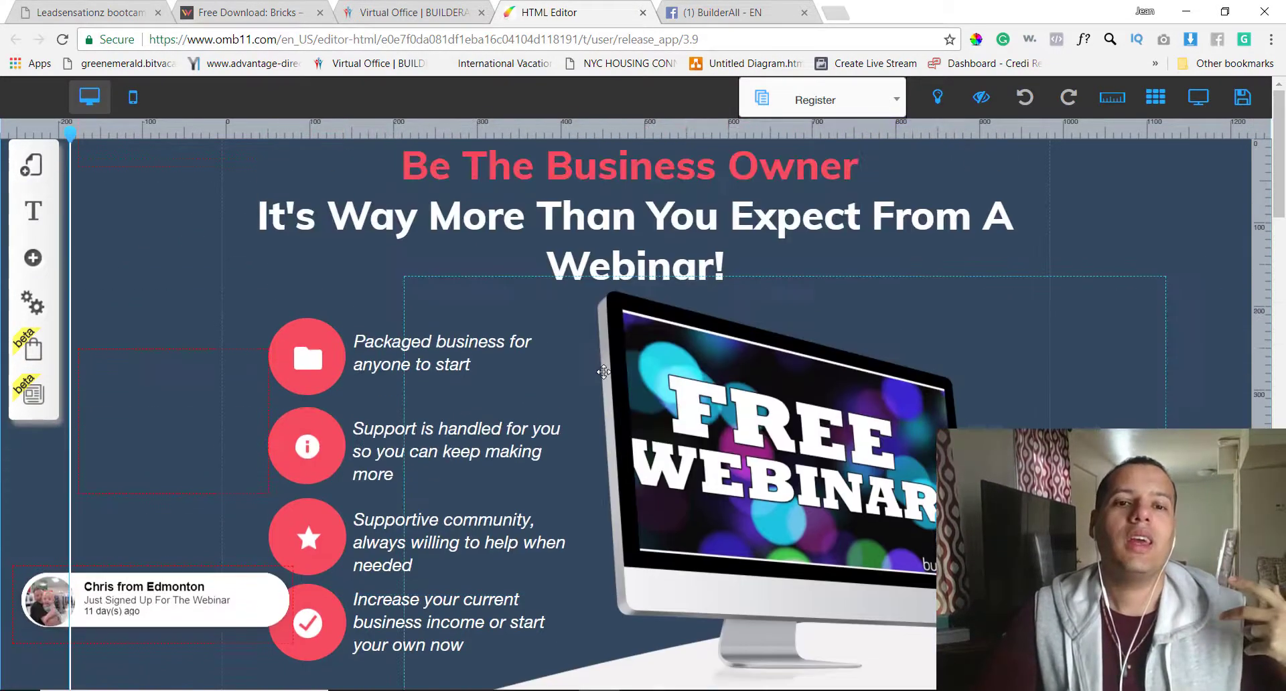
# Open the A/B Test settings of the Register page in the Webinar Registration layout.
pyautogui.click(40, 183)
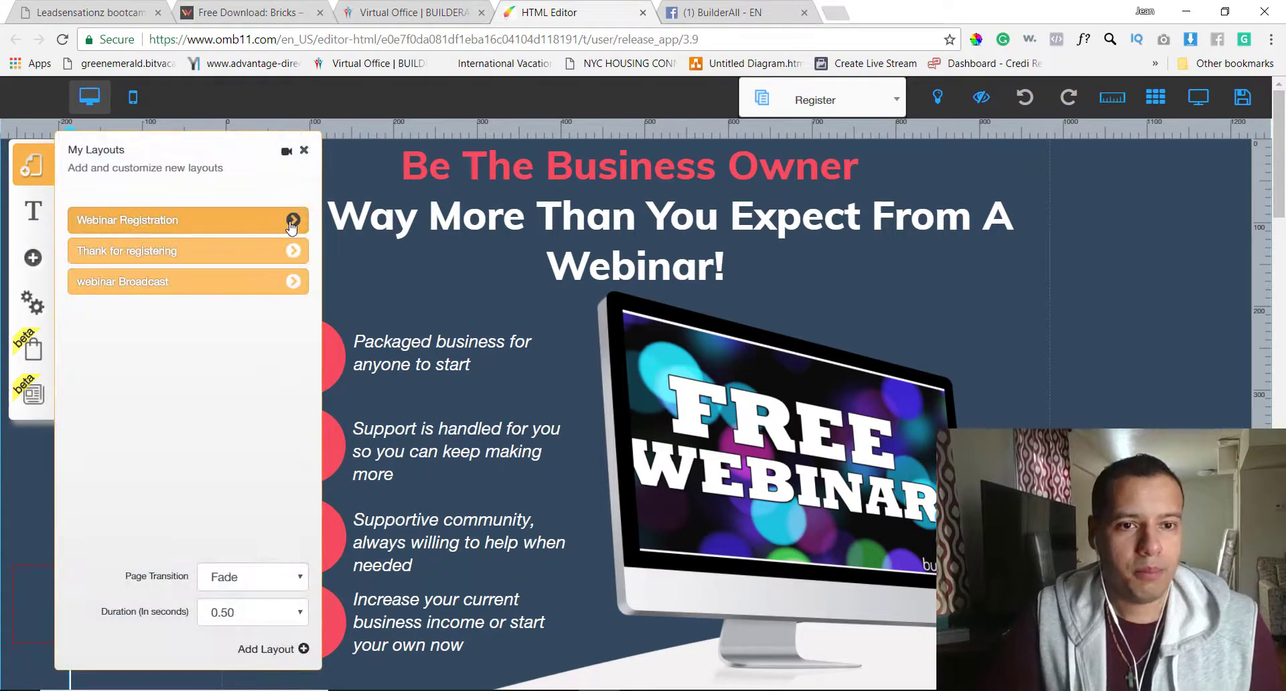
pyautogui.click(290, 222)
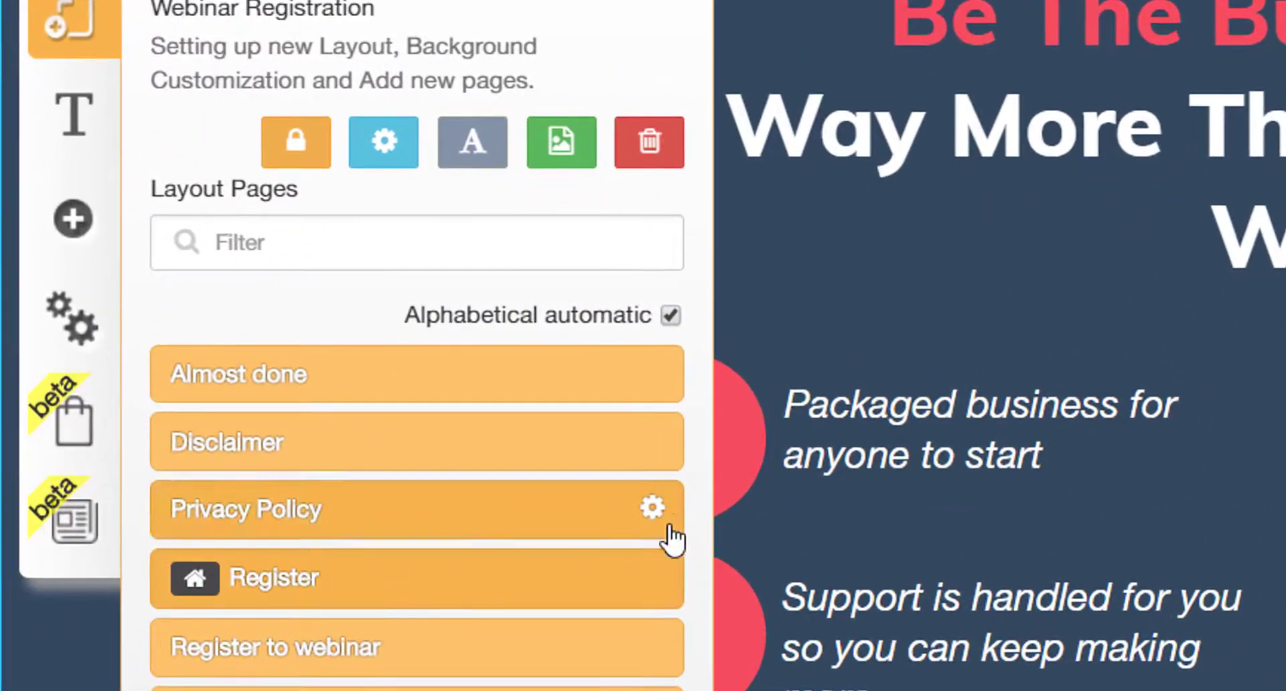
pyautogui.click(656, 581)
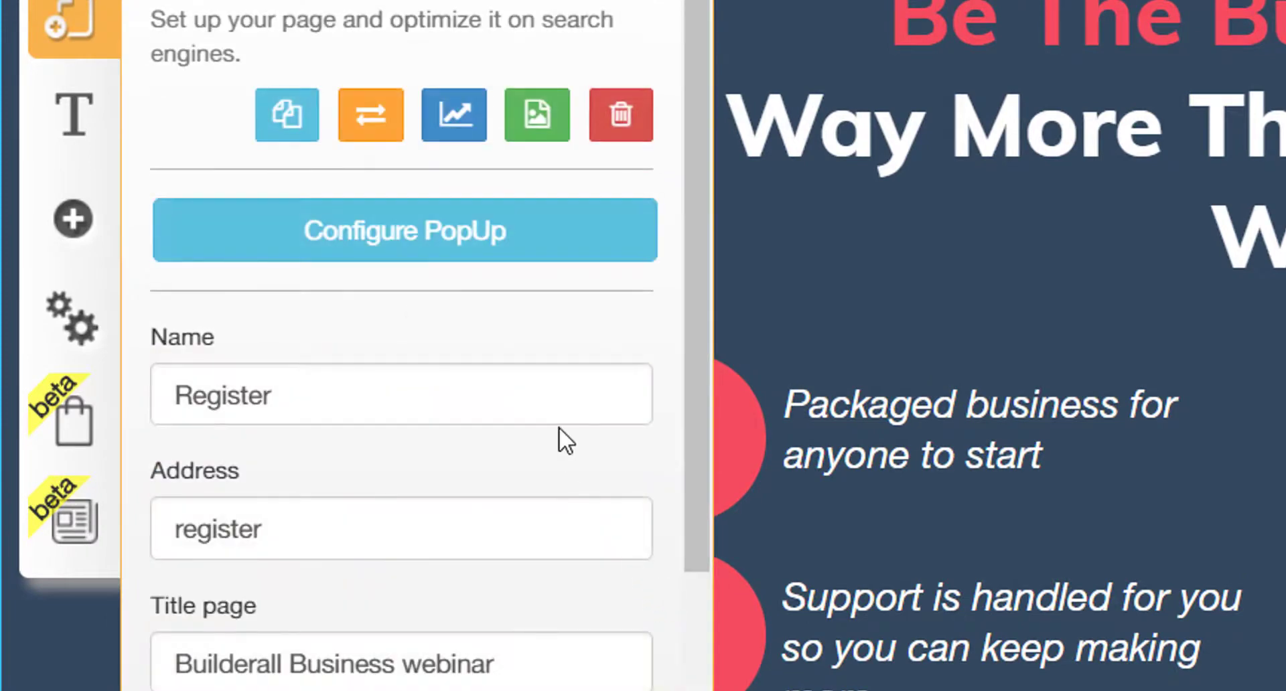
pyautogui.click(461, 120)
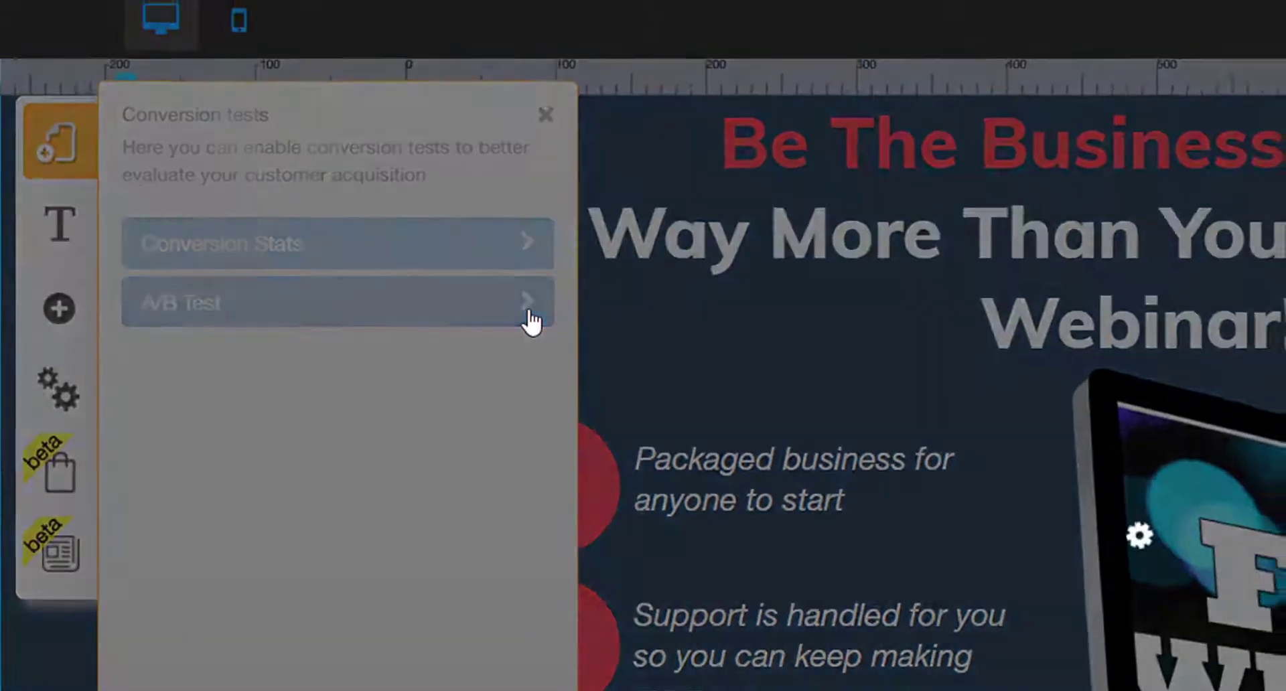
pyautogui.click(531, 323)
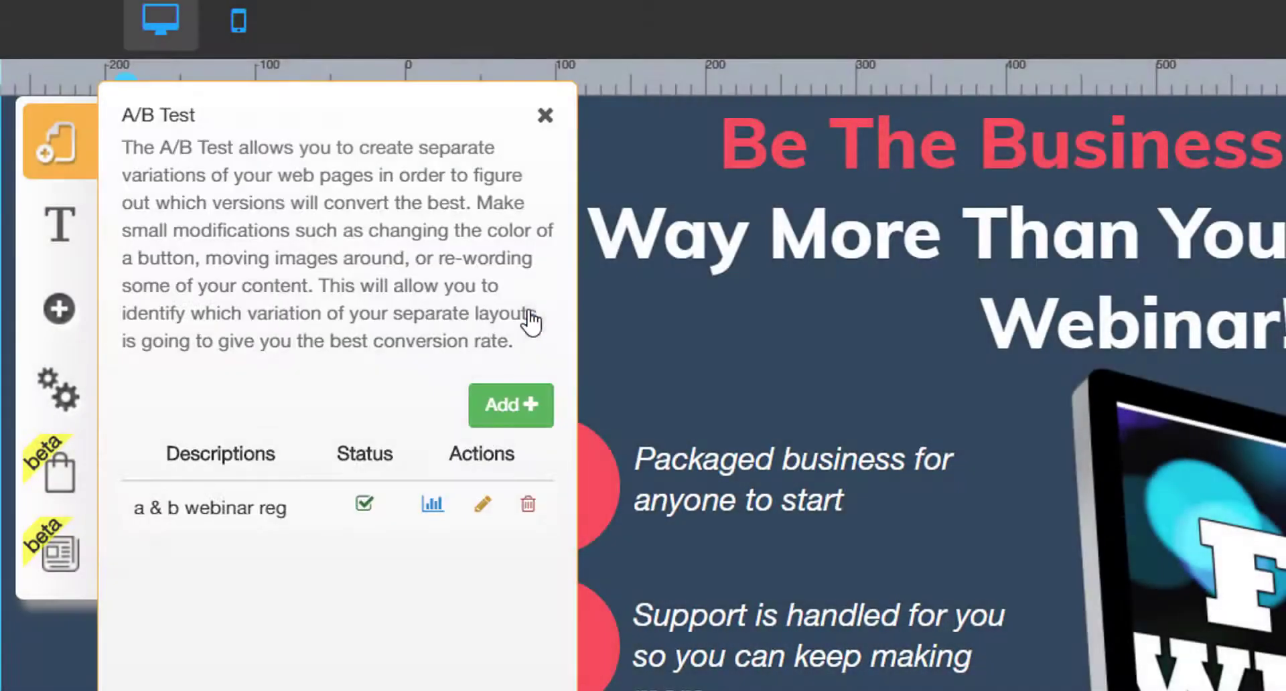
# Review the action report of the "a & b webinar reg" test for desktop, mobile and all devices, closing it when done.
pyautogui.click(432, 510)
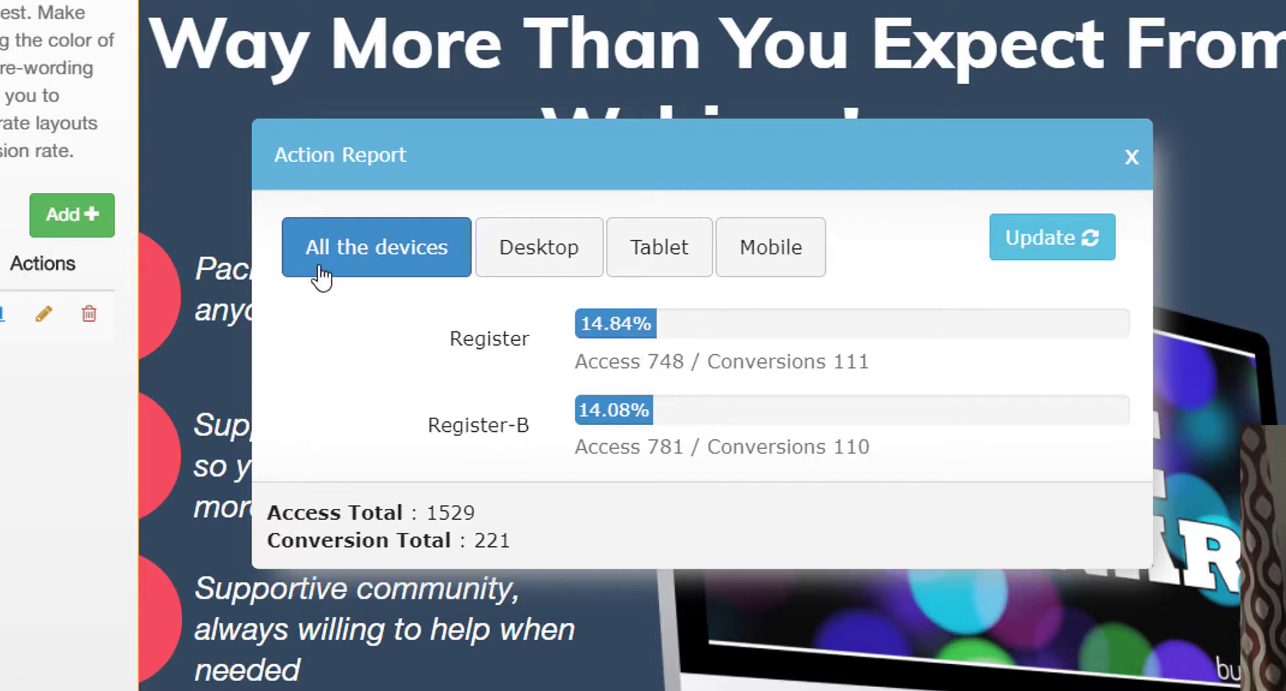
pyautogui.click(539, 260)
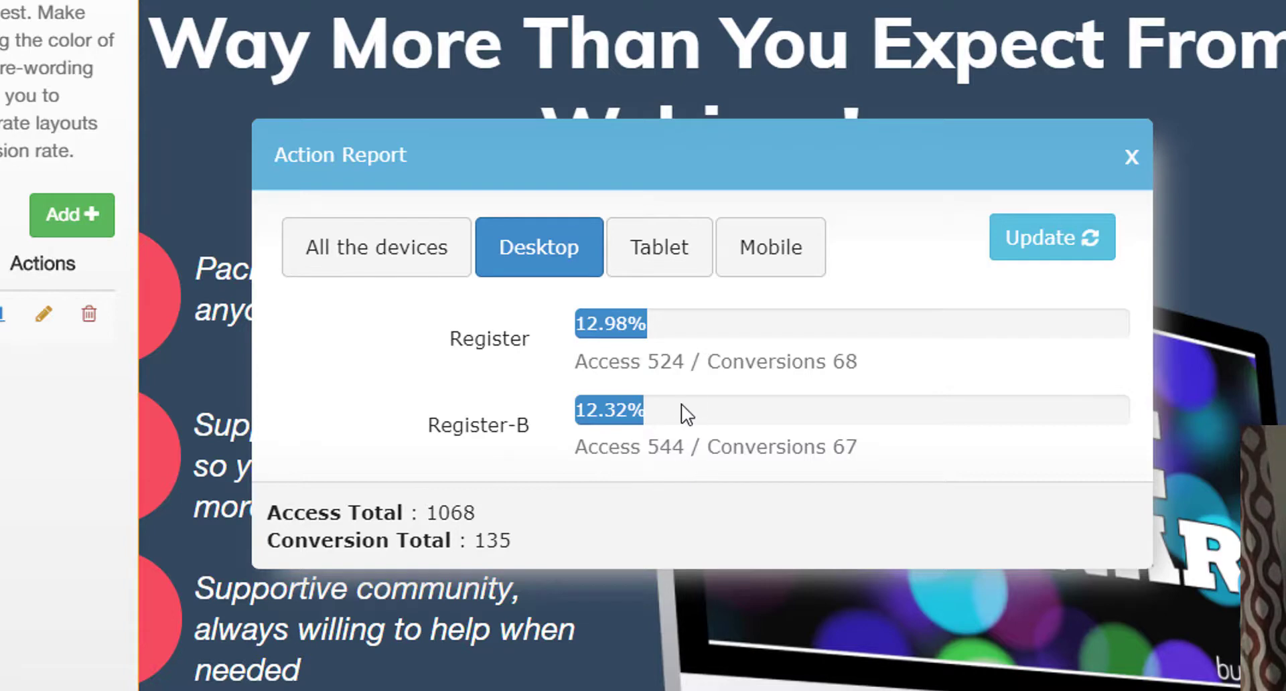
pyautogui.click(753, 263)
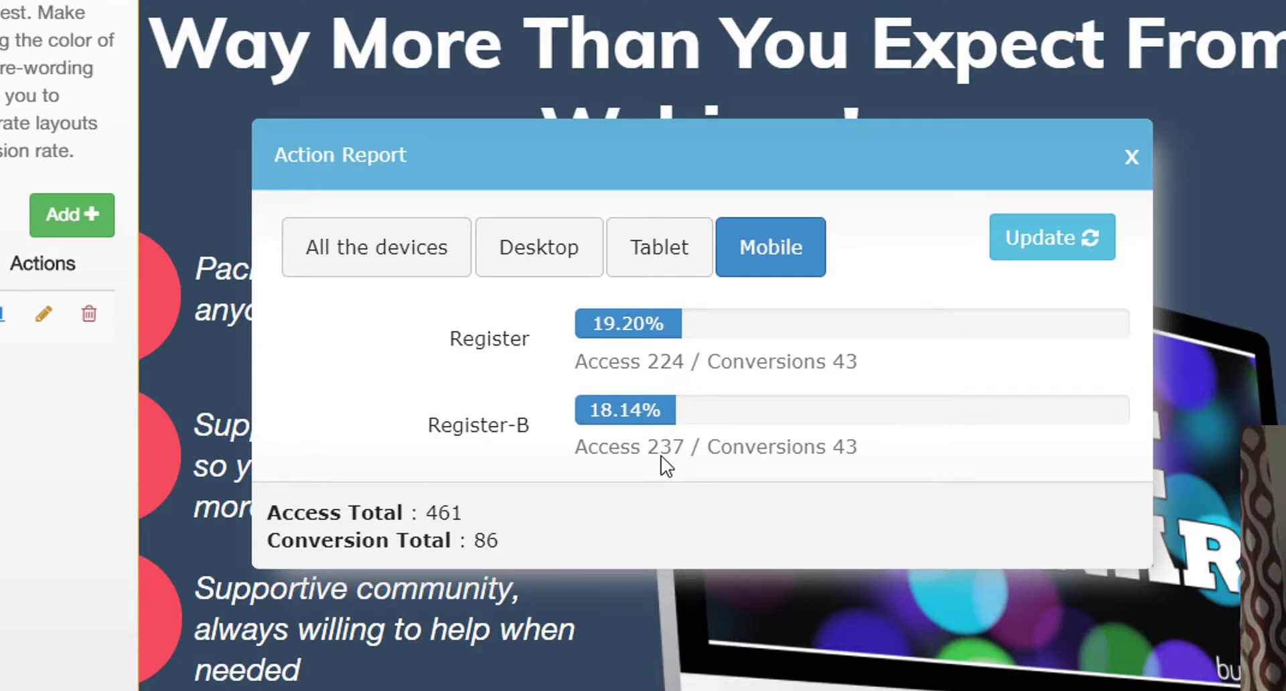
pyautogui.click(349, 266)
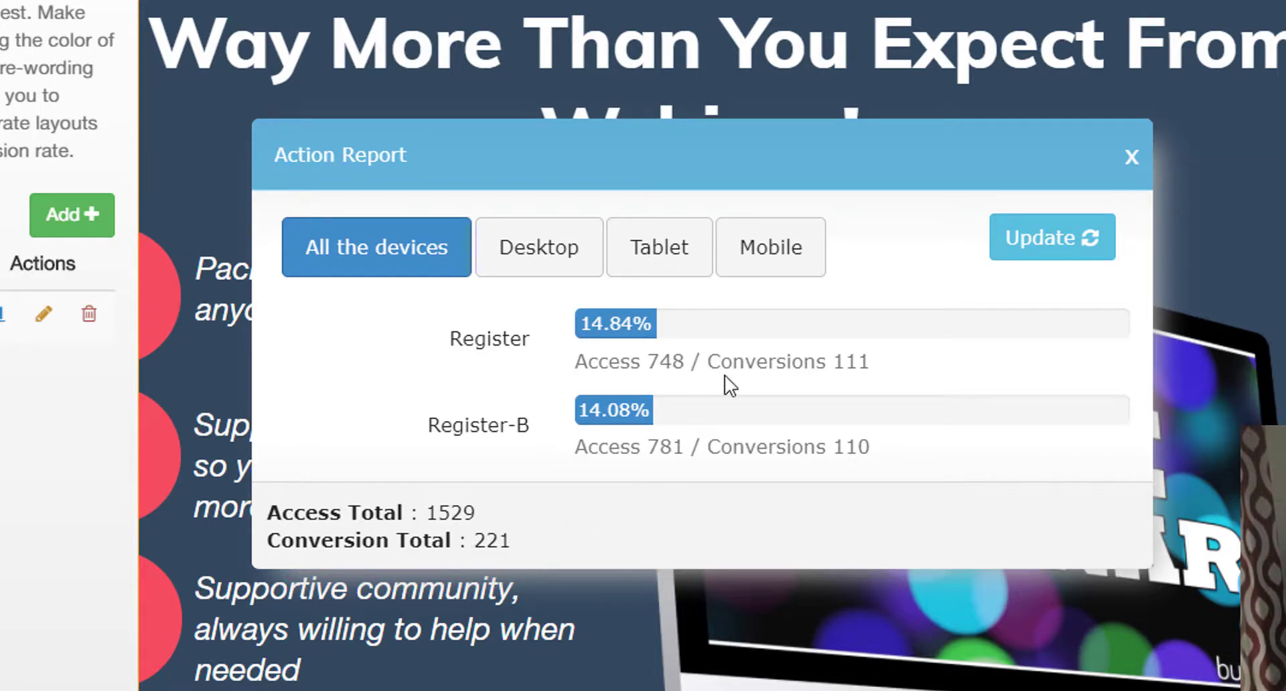
pyautogui.click(1114, 165)
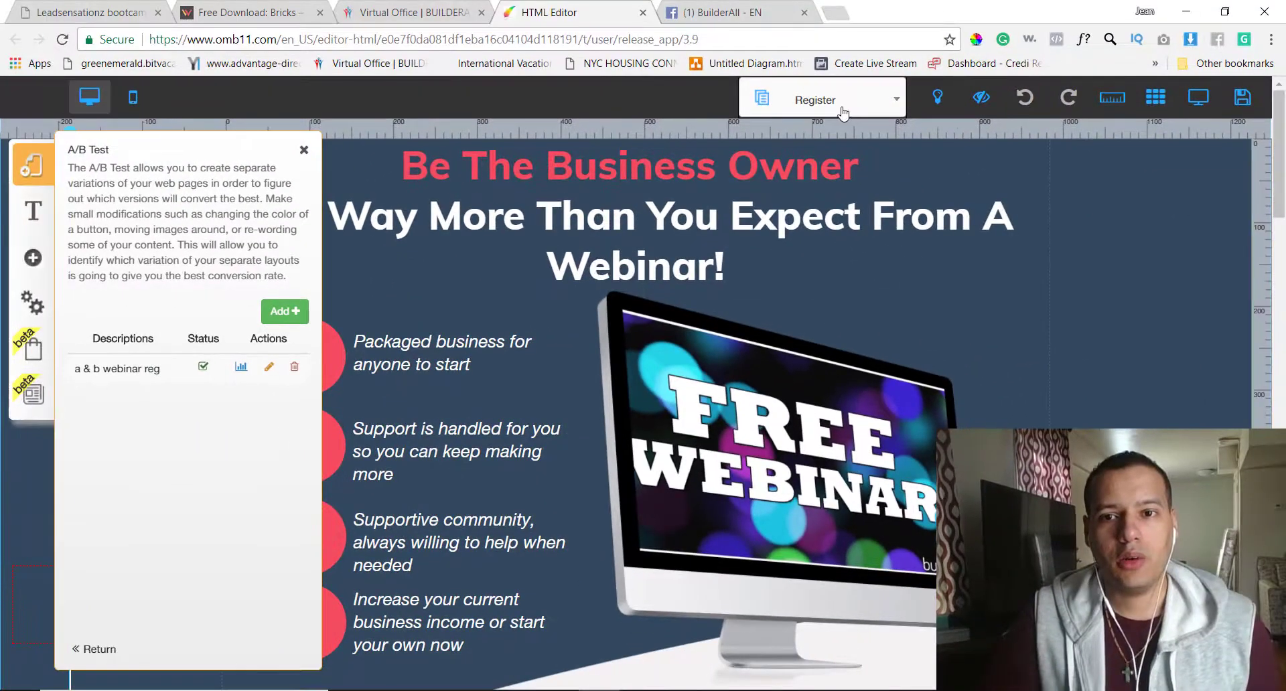
# Open the Thank you page in the editor and look over its content.
pyautogui.click(843, 102)
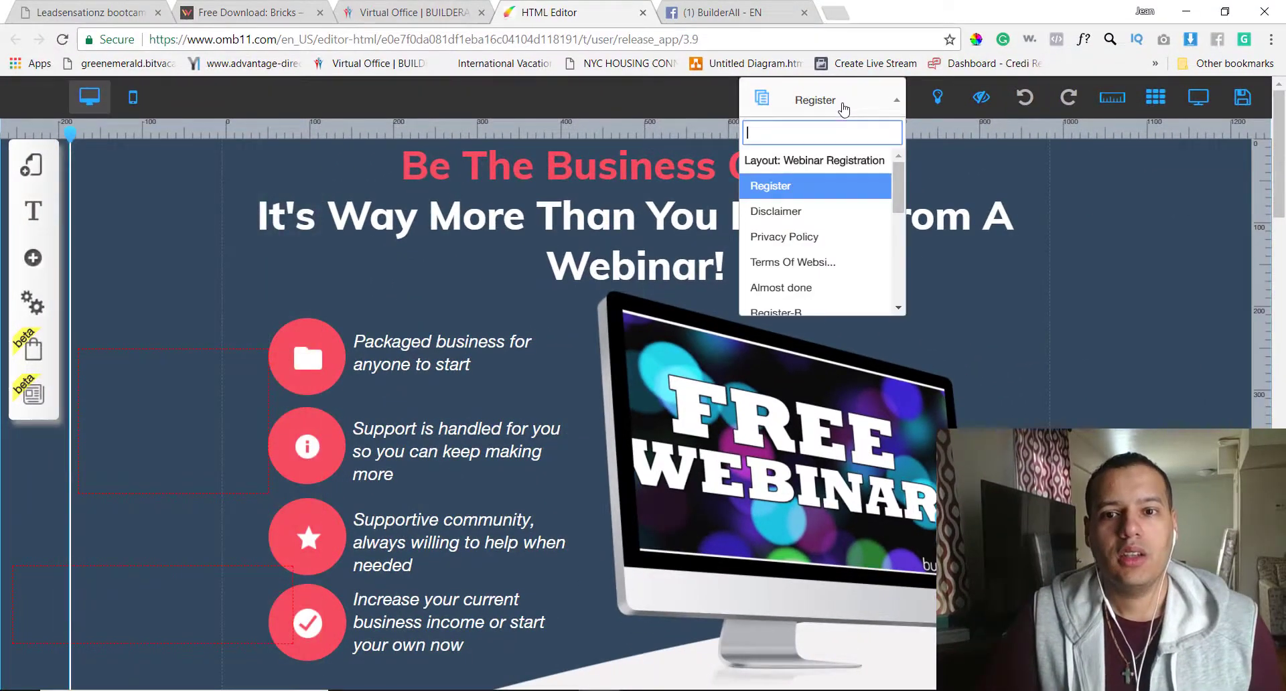
pyautogui.moveTo(898, 193); pyautogui.dragTo(898, 271)
pyautogui.scroll(3, 816, 223)
pyautogui.click(837, 226)
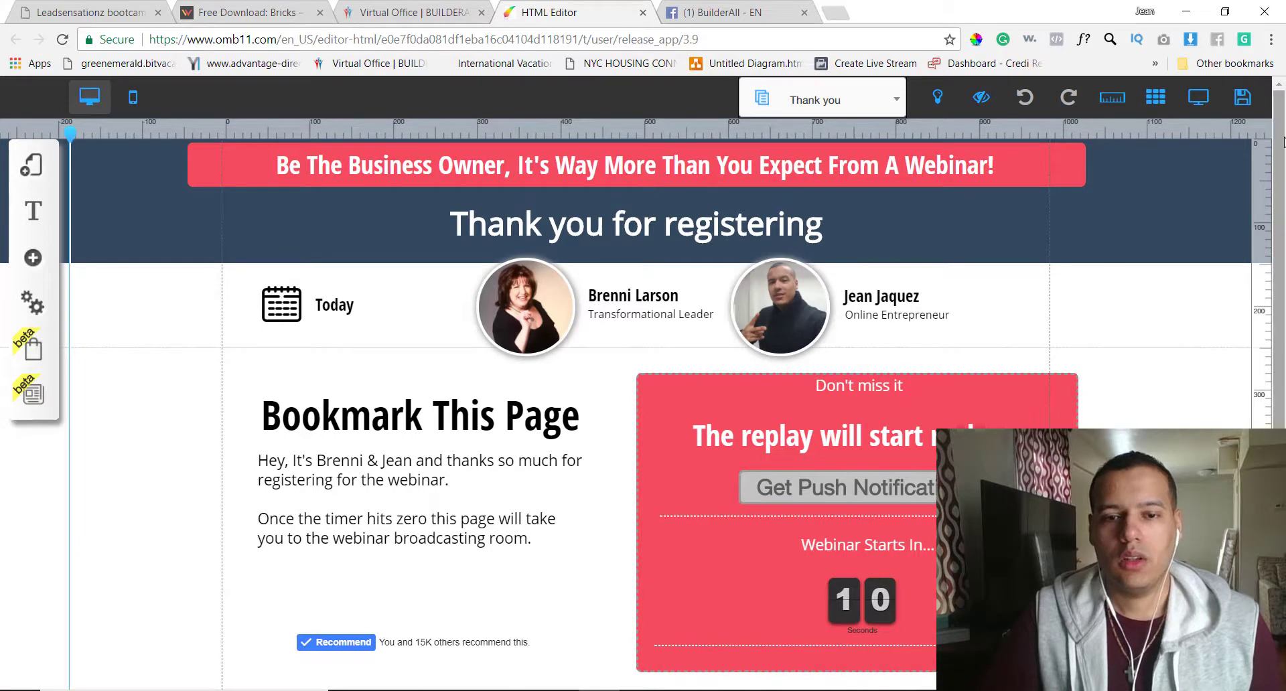
pyautogui.moveTo(1281, 141); pyautogui.dragTo(1284, 174)
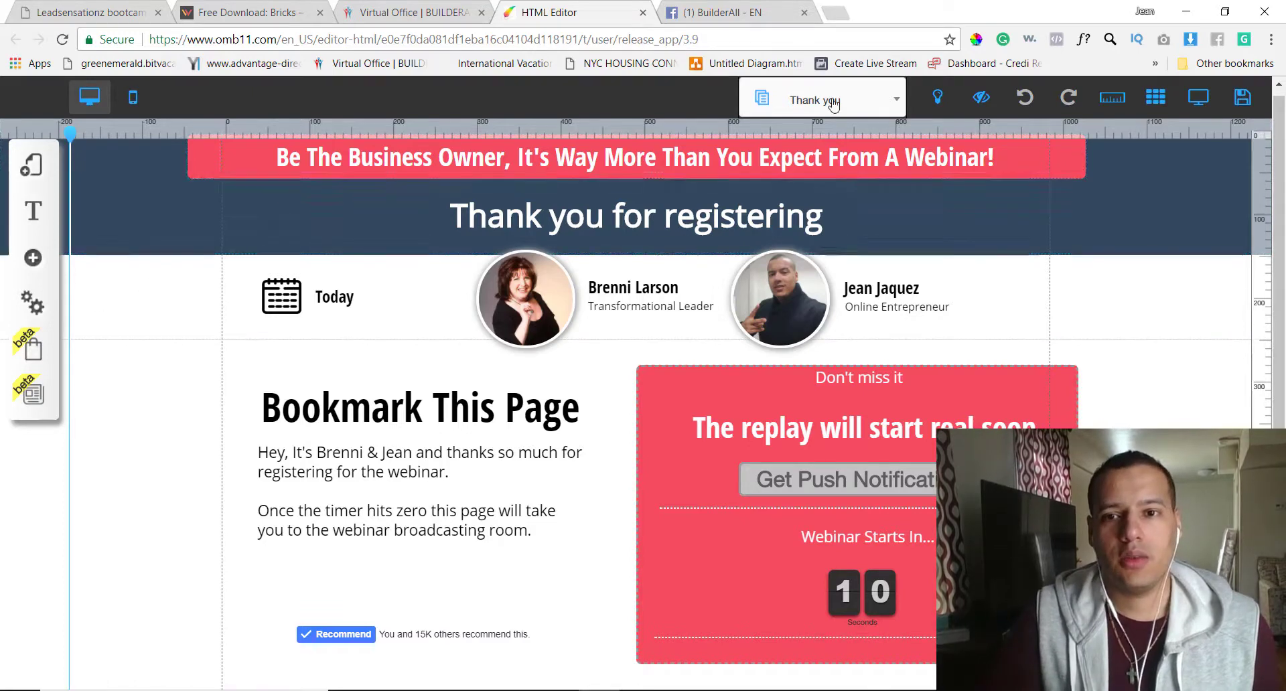
# Open the Register-B page in the editor to view the alternative registration design.
pyautogui.click(832, 102)
pyautogui.scroll(-3, 899, 211)
pyautogui.scroll(2, 903, 195)
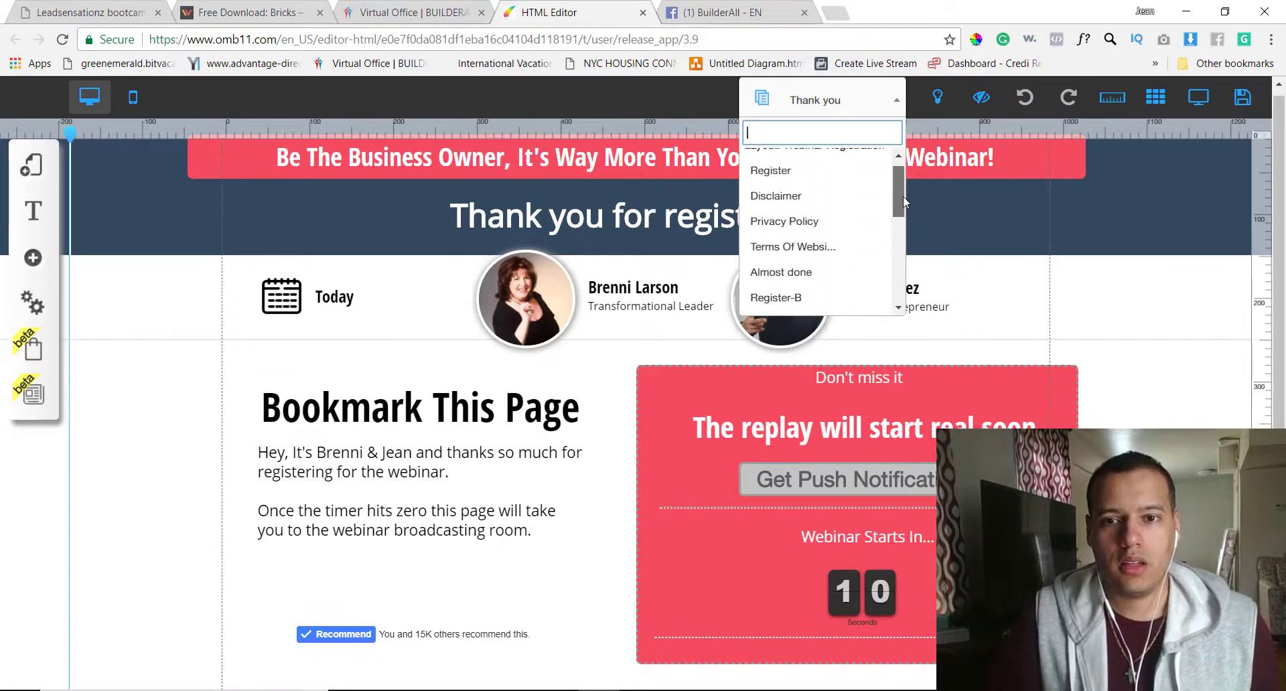
pyautogui.click(814, 301)
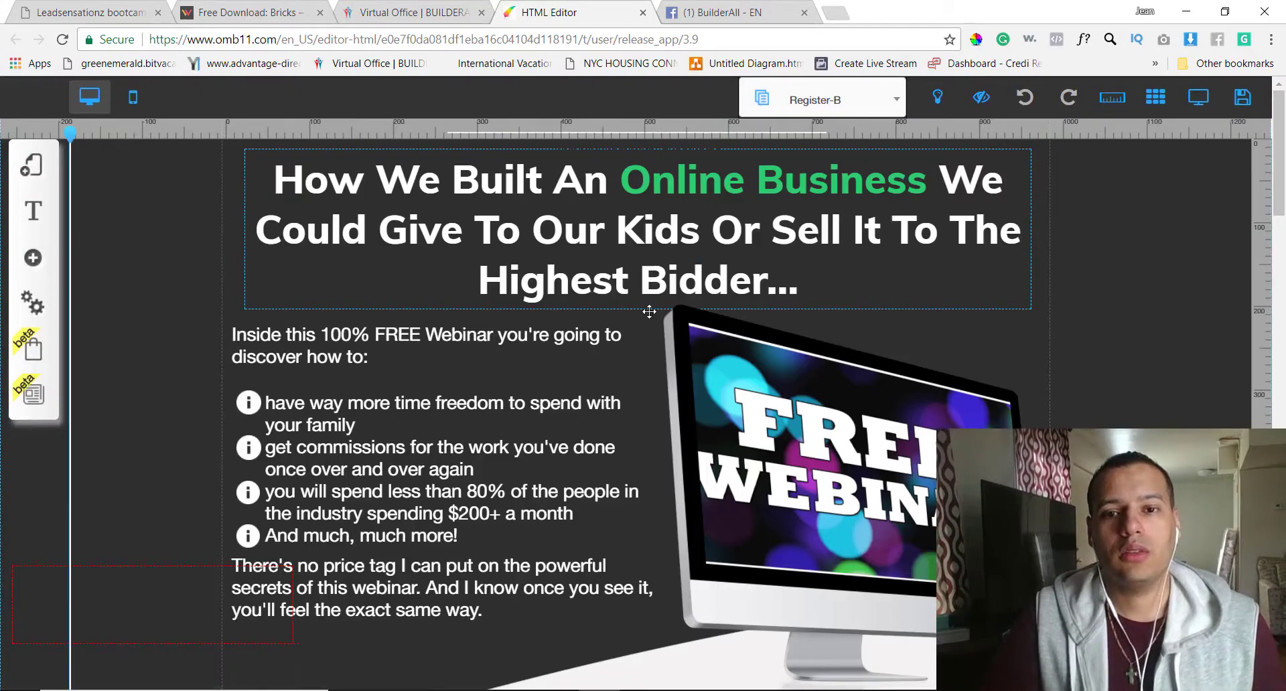
# Switch back to the original Register page and review its headline, bullet points and sign-up button.
pyautogui.click(810, 99)
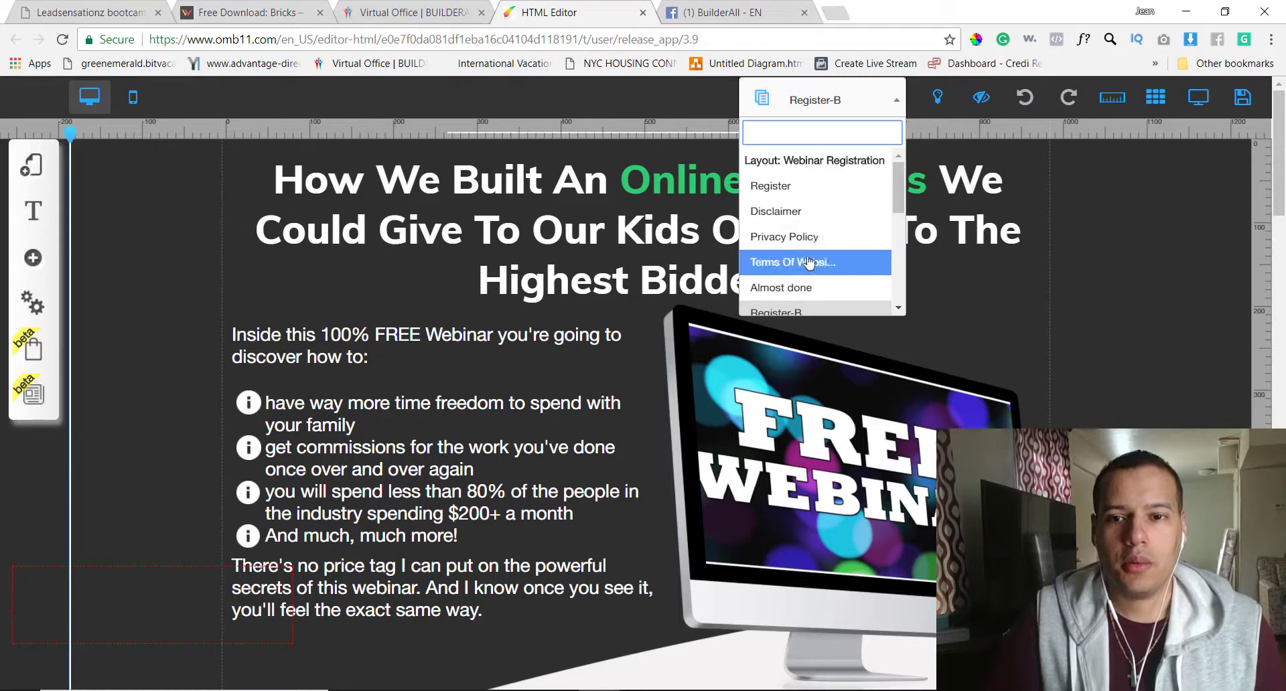
pyautogui.click(789, 195)
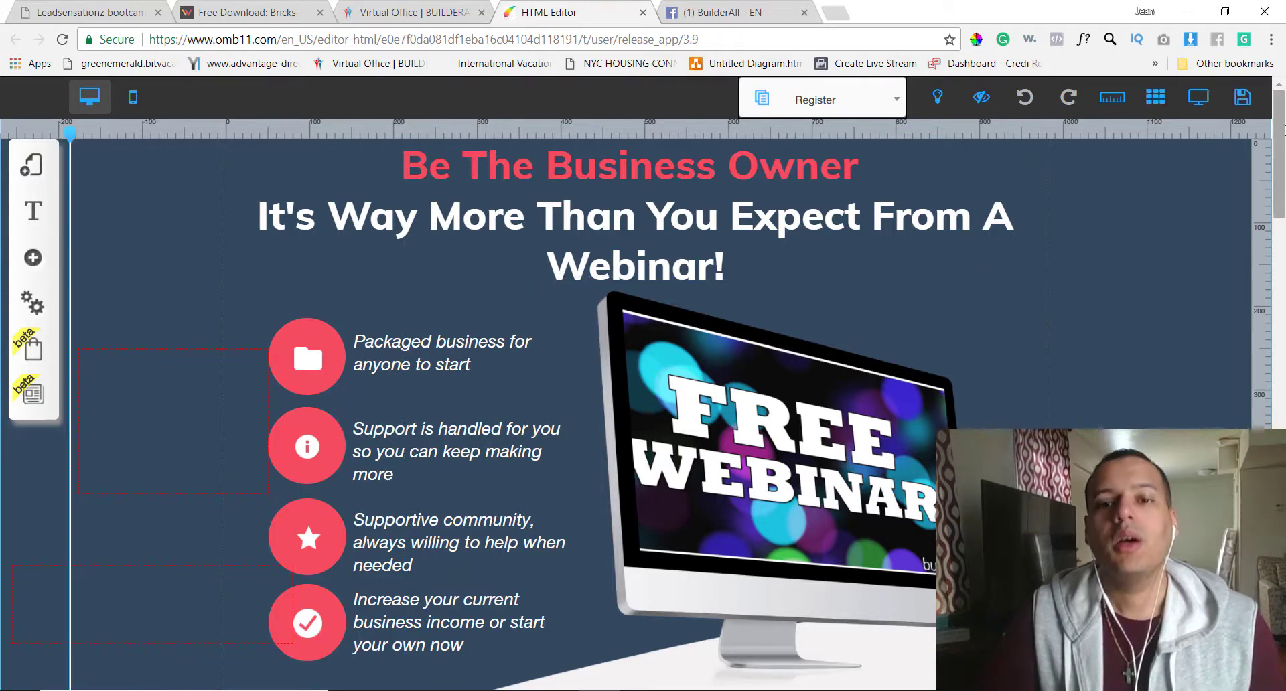
pyautogui.moveTo(1275, 139); pyautogui.dragTo(1284, 111)
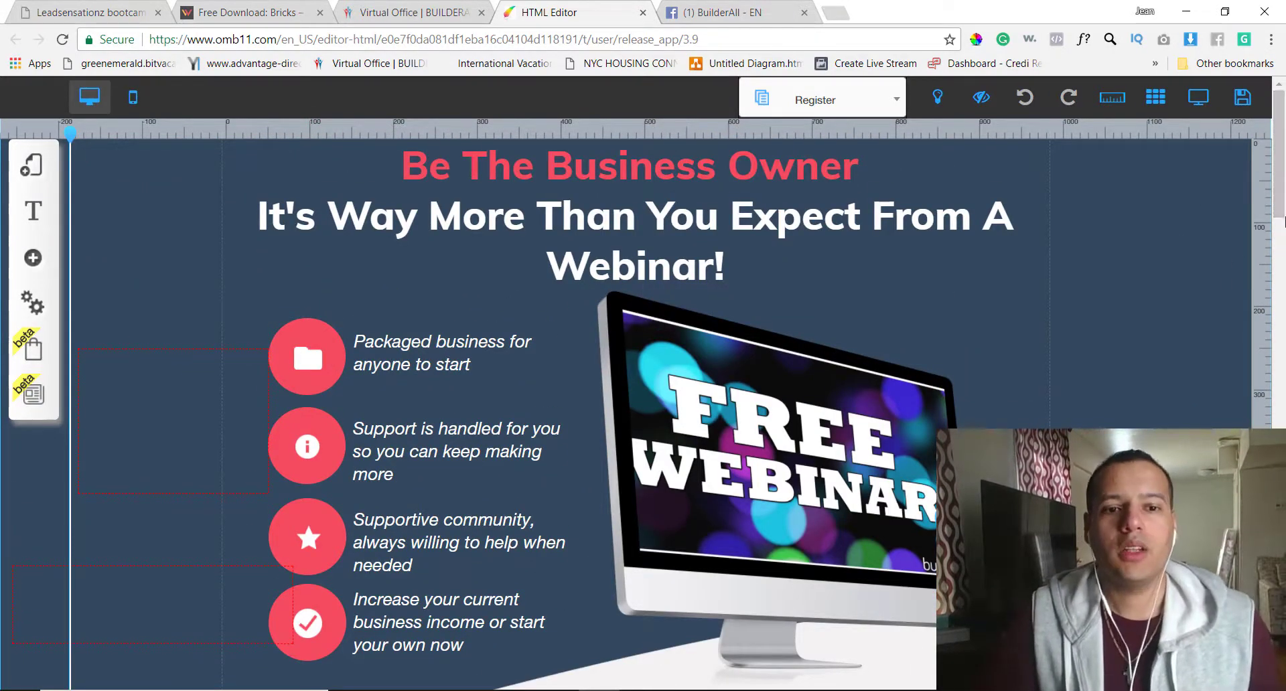
pyautogui.moveTo(1281, 172); pyautogui.dragTo(1284, 229)
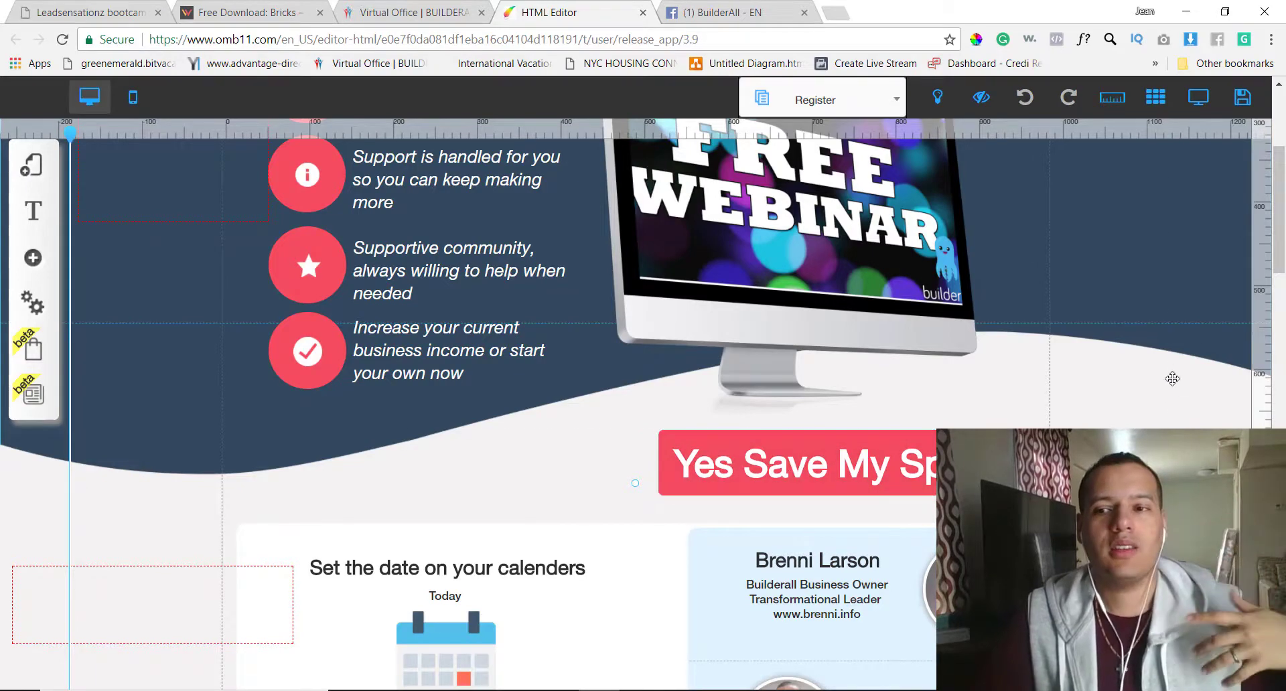
pyautogui.scroll(3, 1177, 418)
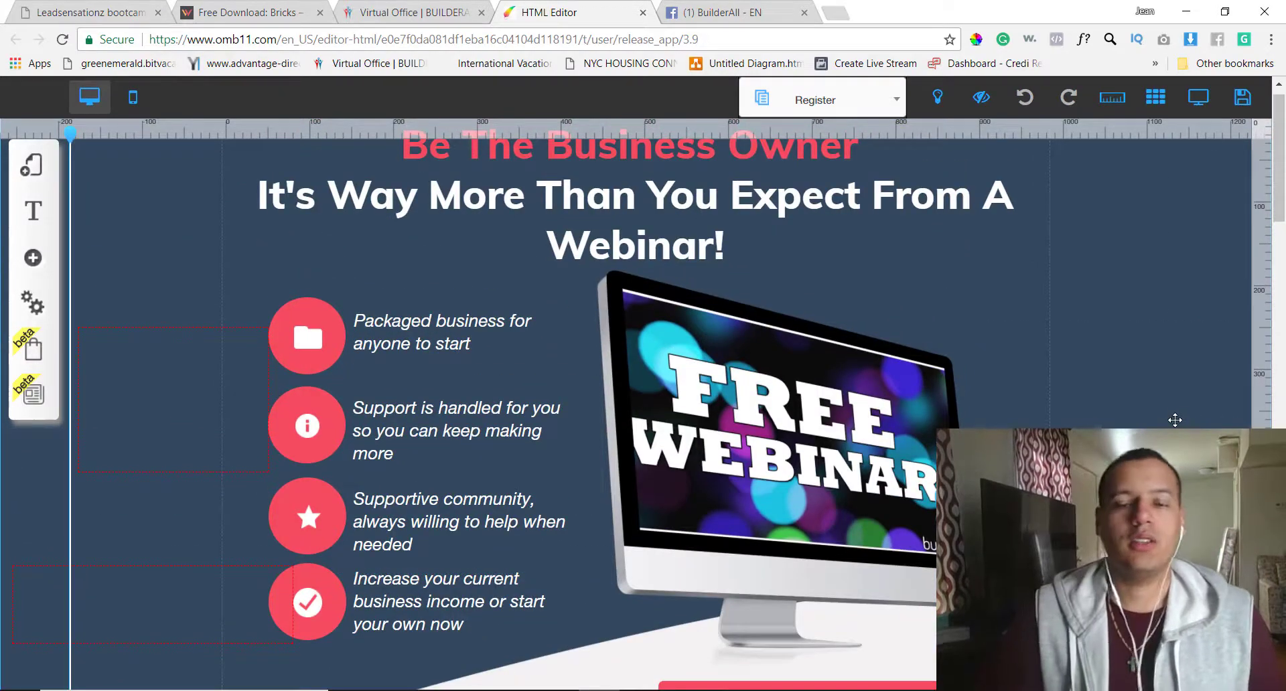
pyautogui.scroll(-2, 1176, 421)
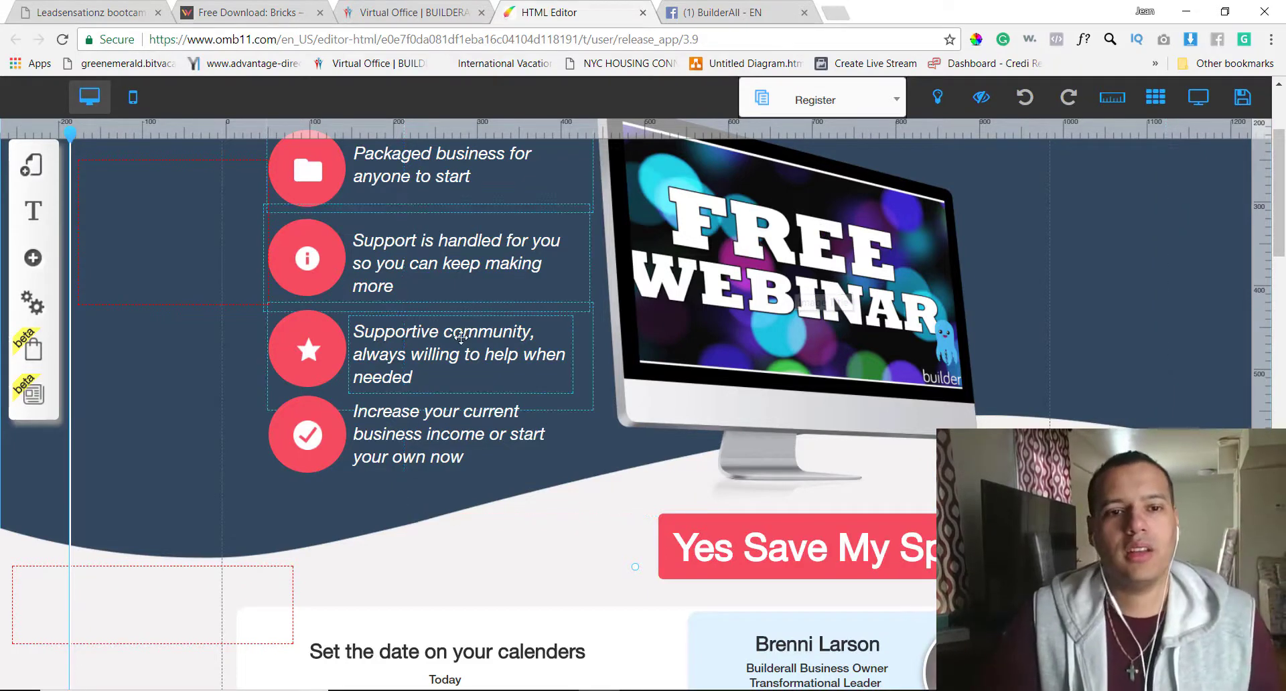
pyautogui.scroll(2, 942, 355)
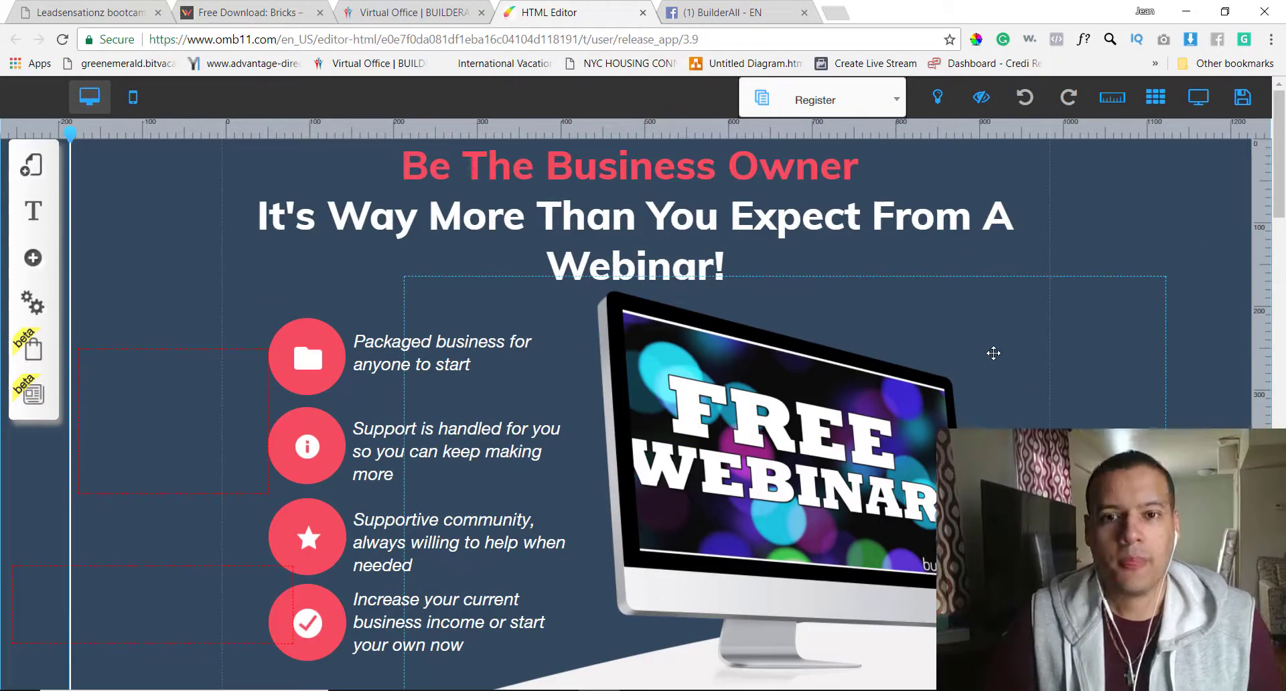
# Open the conversion tests for the Register page of the Webinar Registration layout.
pyautogui.click(30, 165)
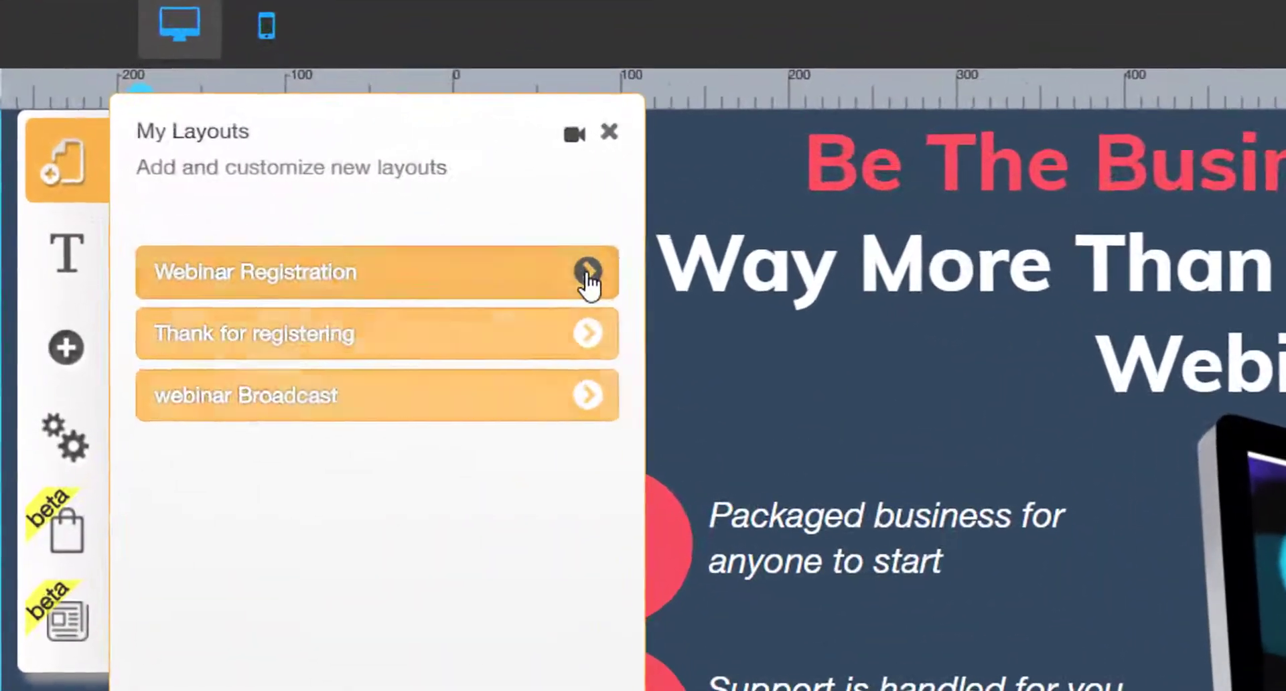
pyautogui.click(588, 272)
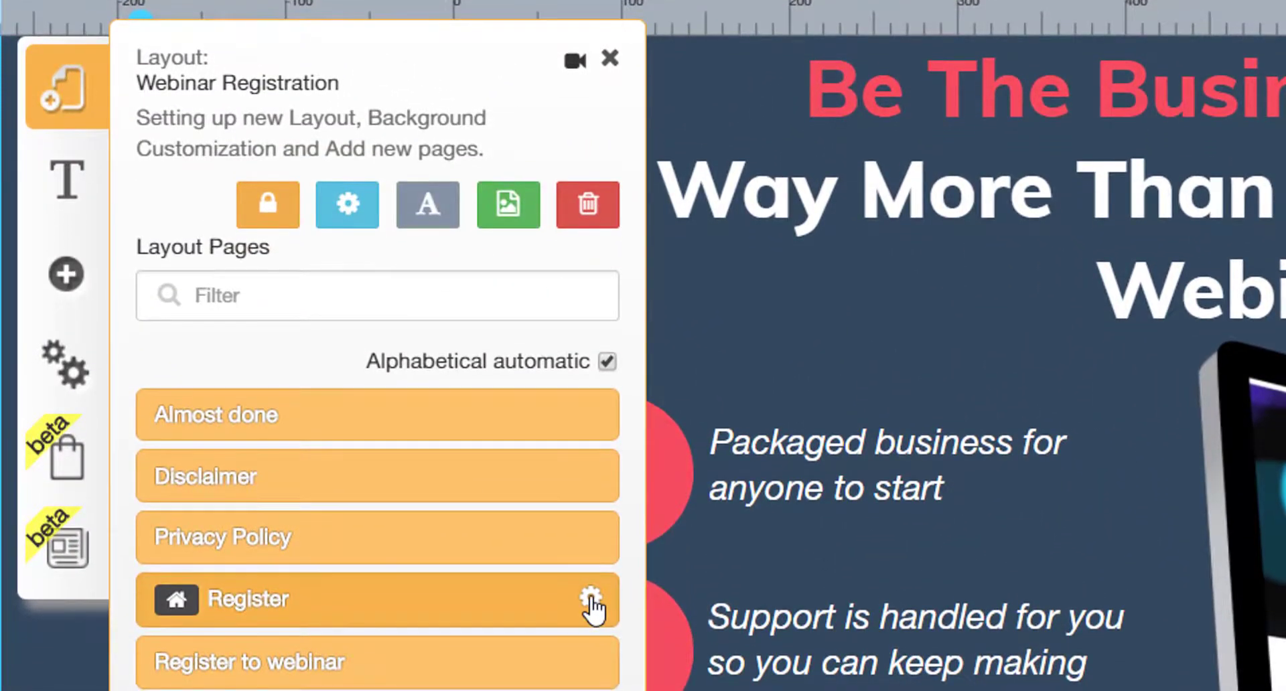
pyautogui.click(590, 600)
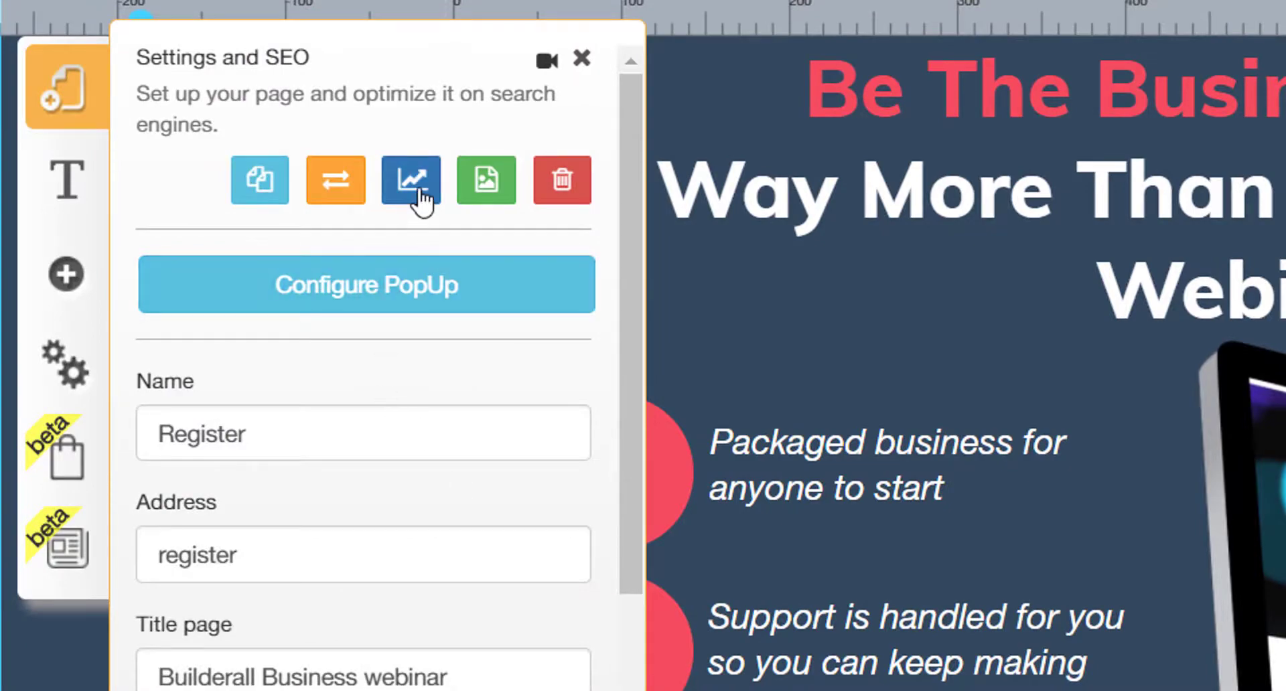
pyautogui.click(421, 199)
pyautogui.click(451, 204)
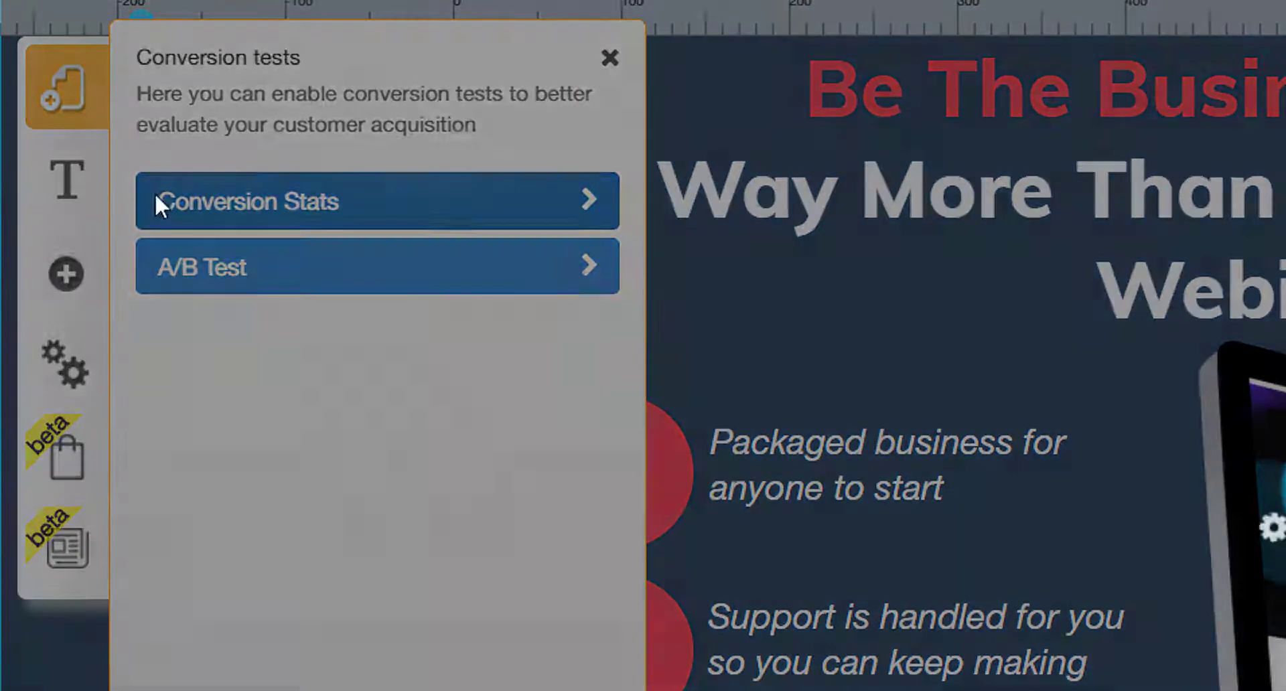
# Create and save a conversion stats test described as "TEsting1" with the Thank you page as its destination.
pyautogui.click(555, 199)
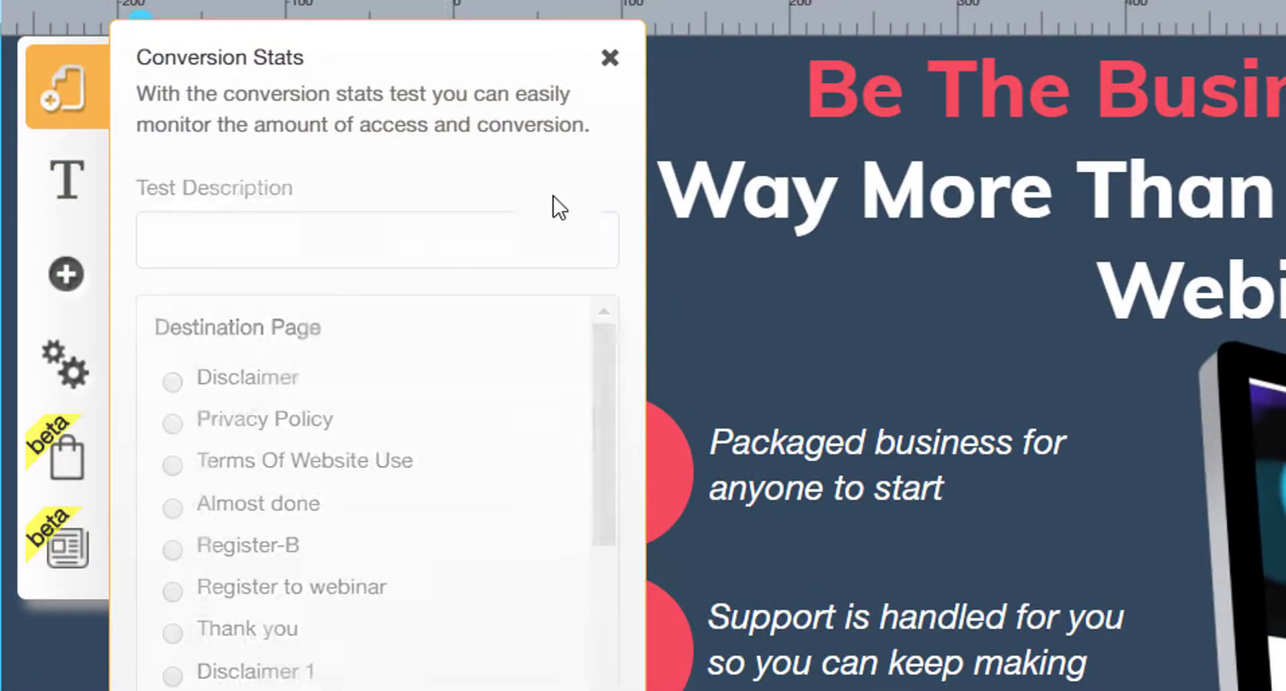
pyautogui.click(207, 248)
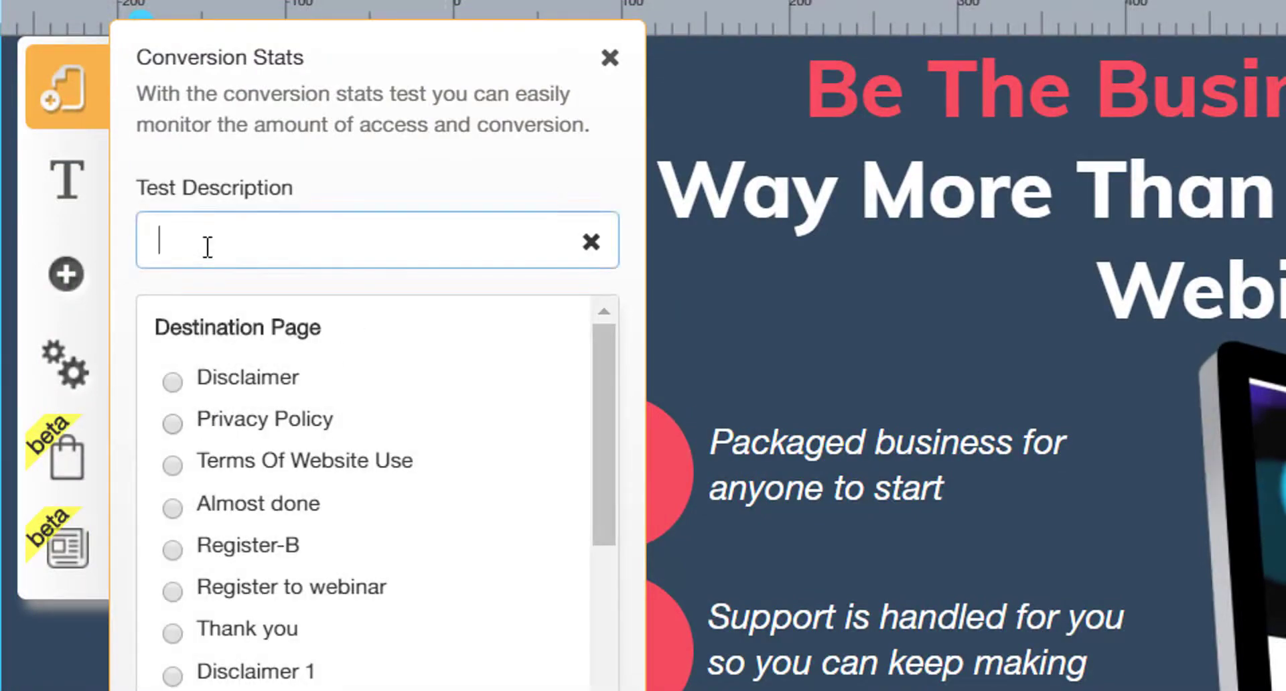
pyautogui.write('TEsting1')
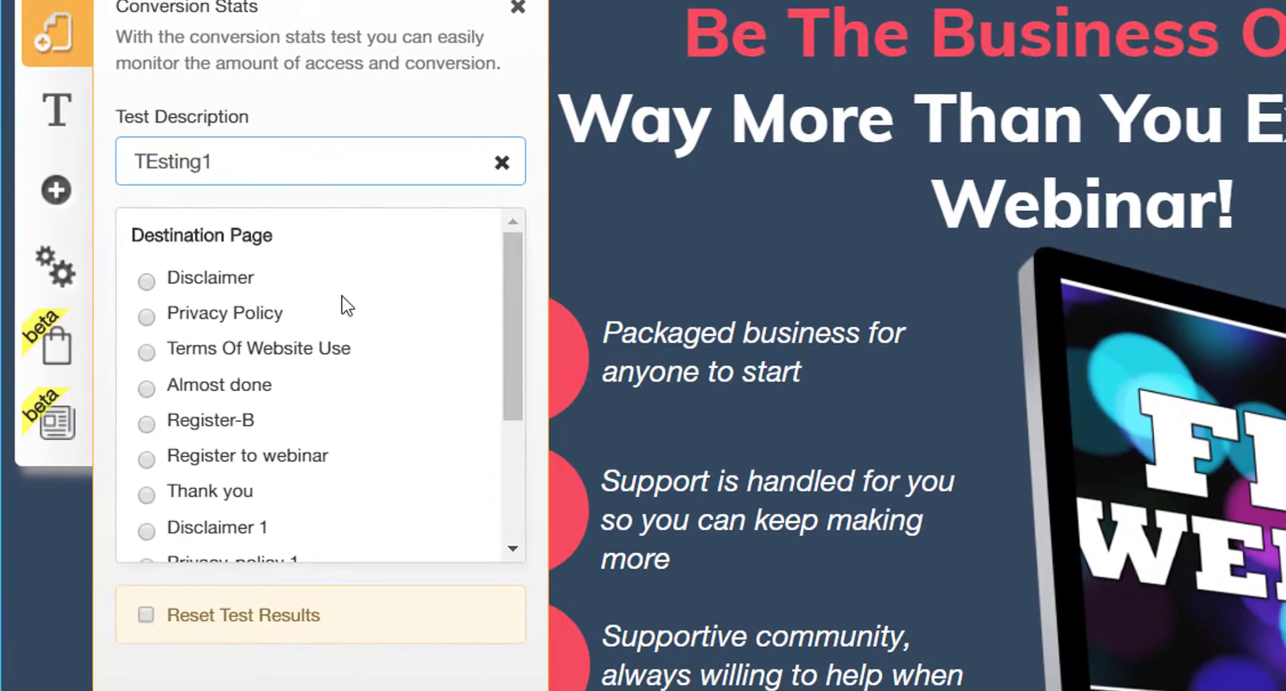
pyautogui.moveTo(505, 284); pyautogui.dragTo(505, 346)
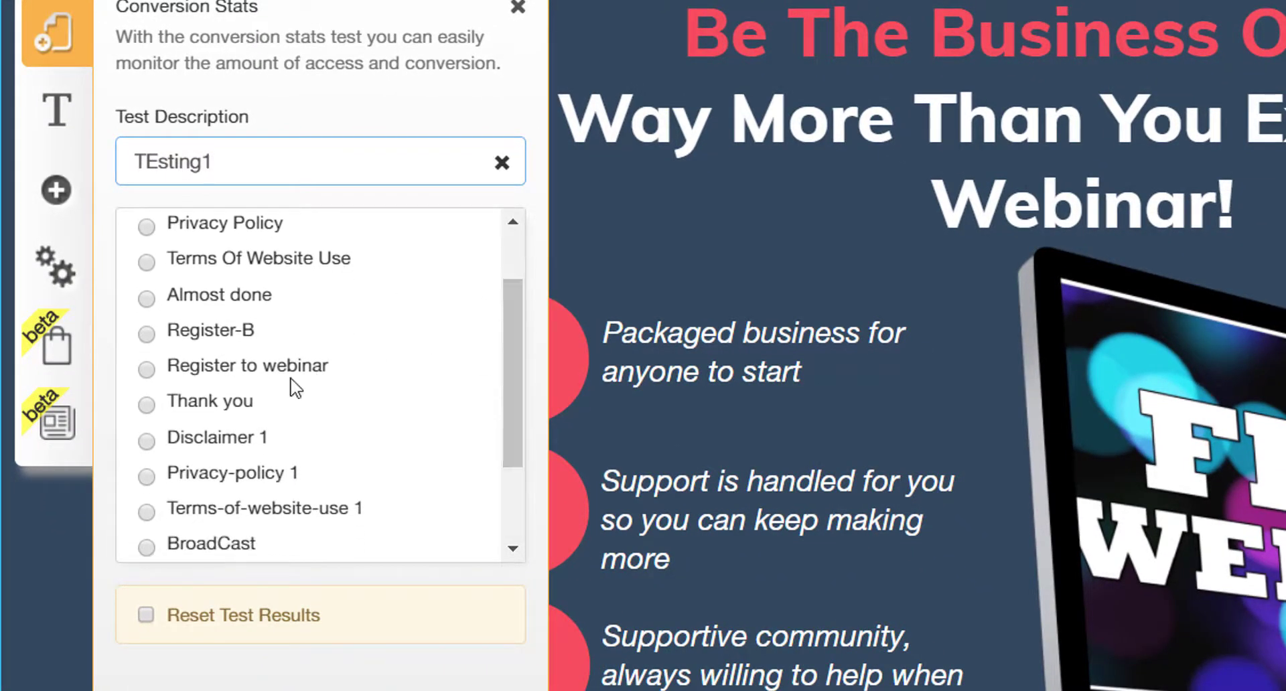
pyautogui.moveTo(525, 431); pyautogui.dragTo(526, 466)
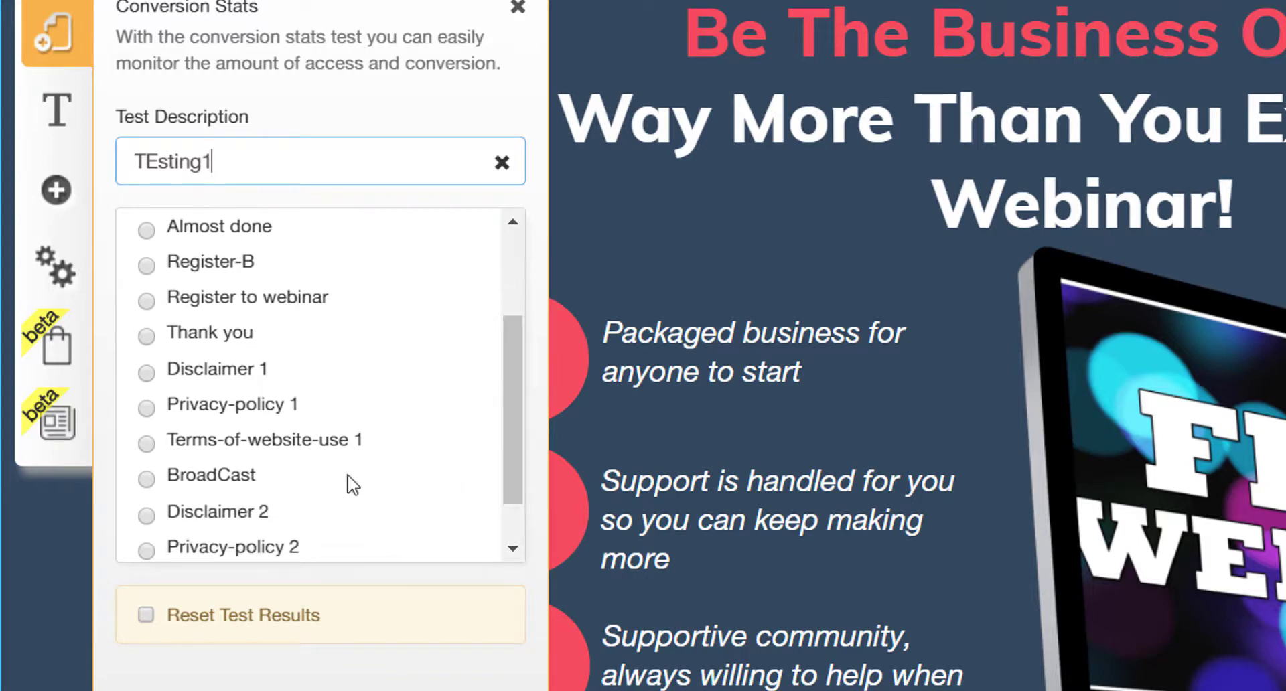
pyautogui.click(148, 337)
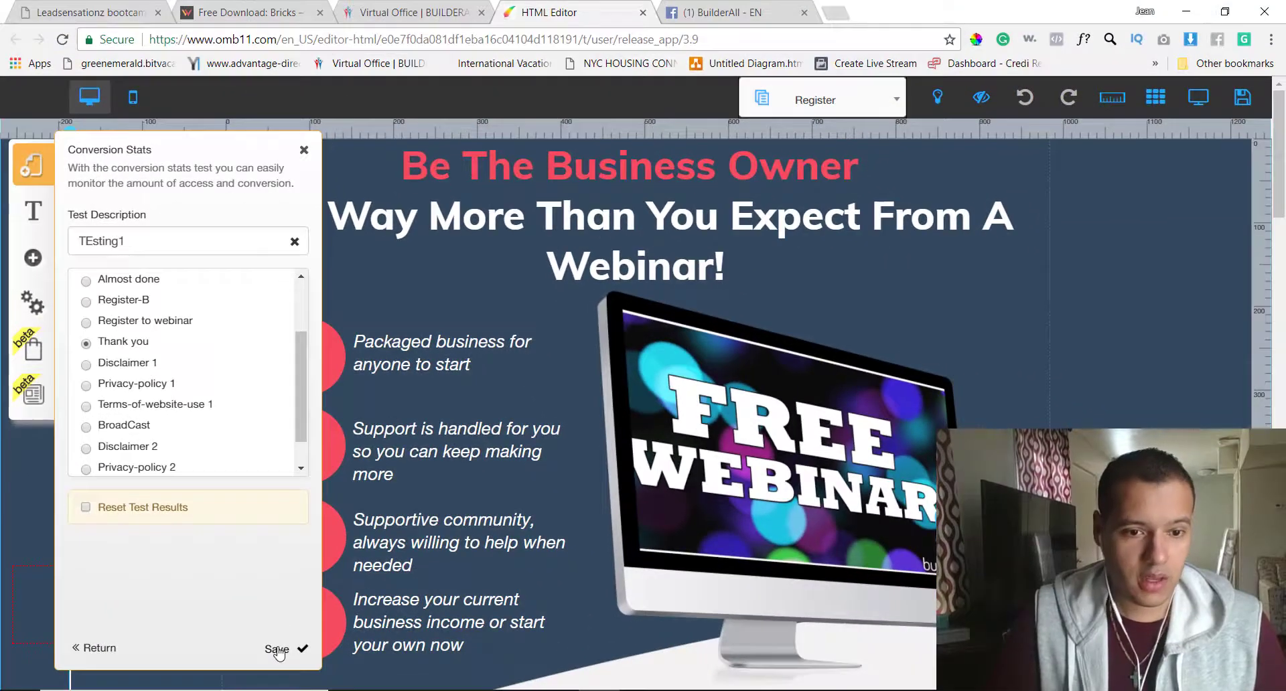
pyautogui.click(277, 650)
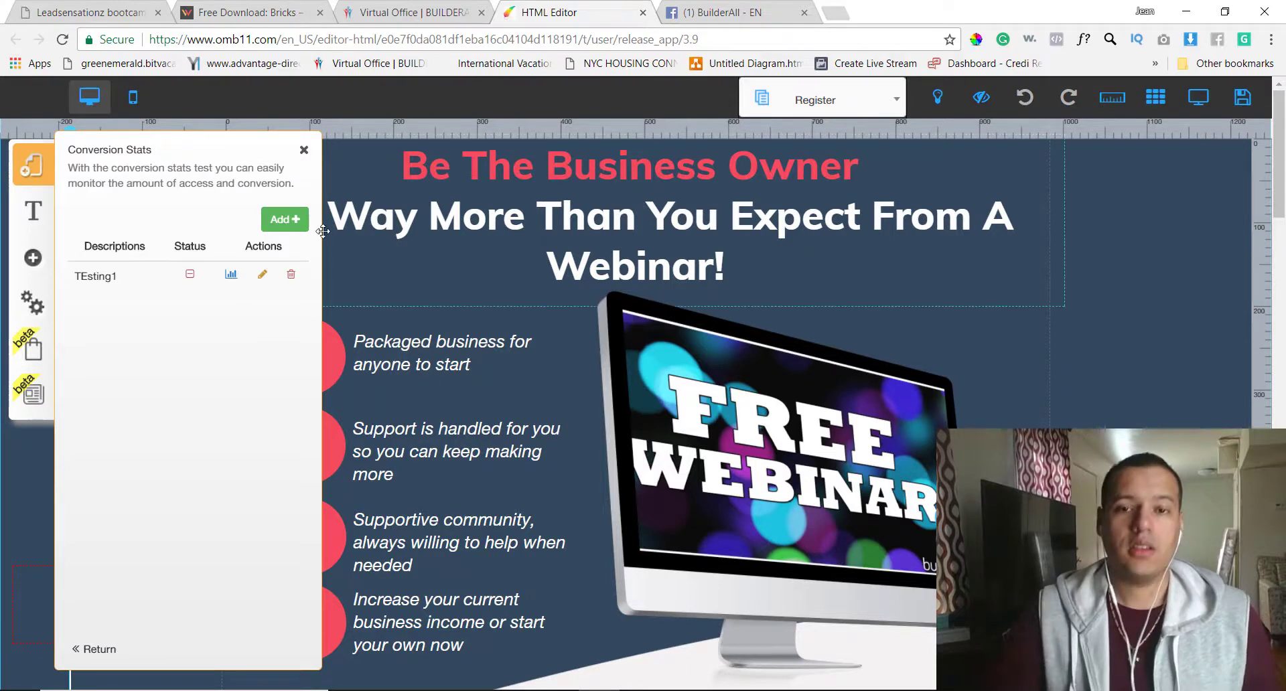
# Activate the "TEsting1" conversion stats test and delete it from the list.
pyautogui.moveTo(884, 668)
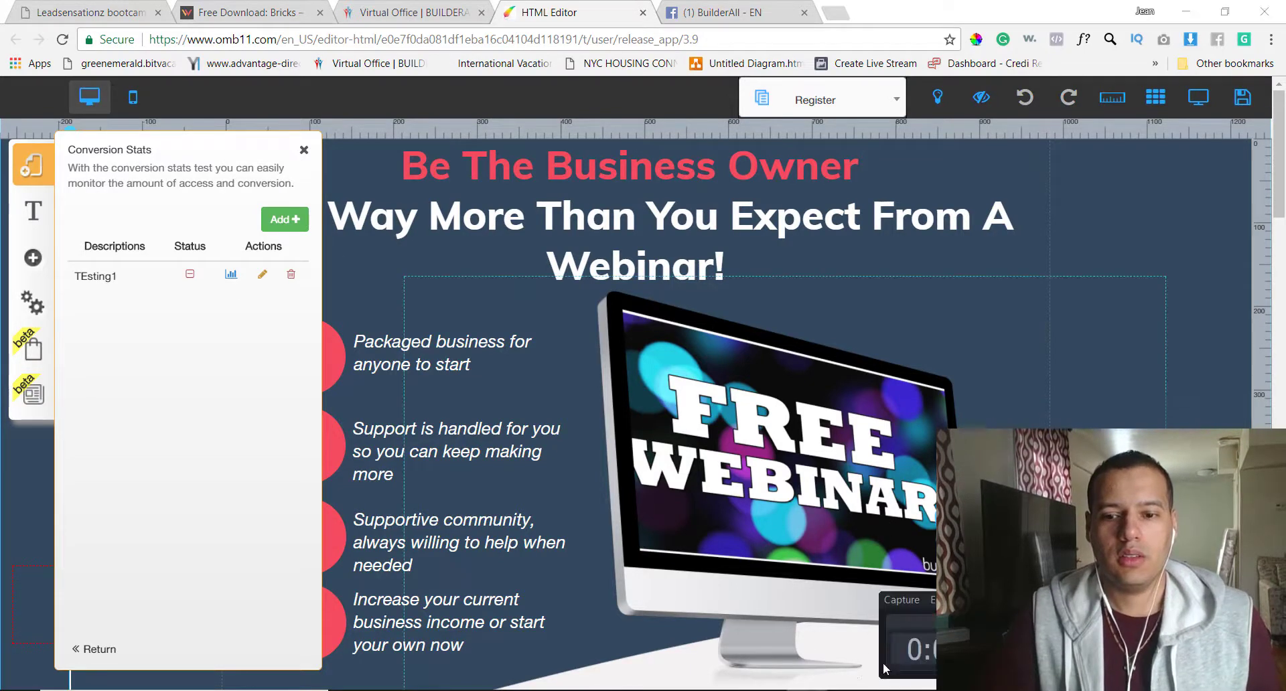
pyautogui.click(804, 12)
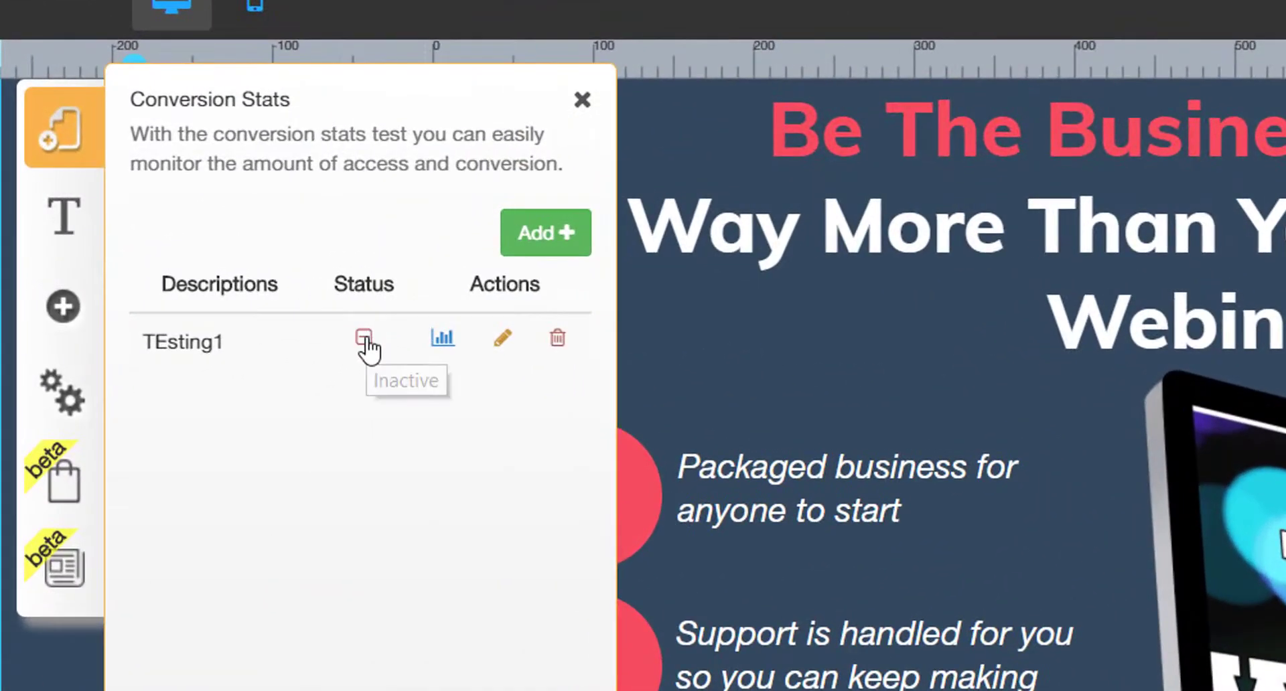
pyautogui.click(363, 339)
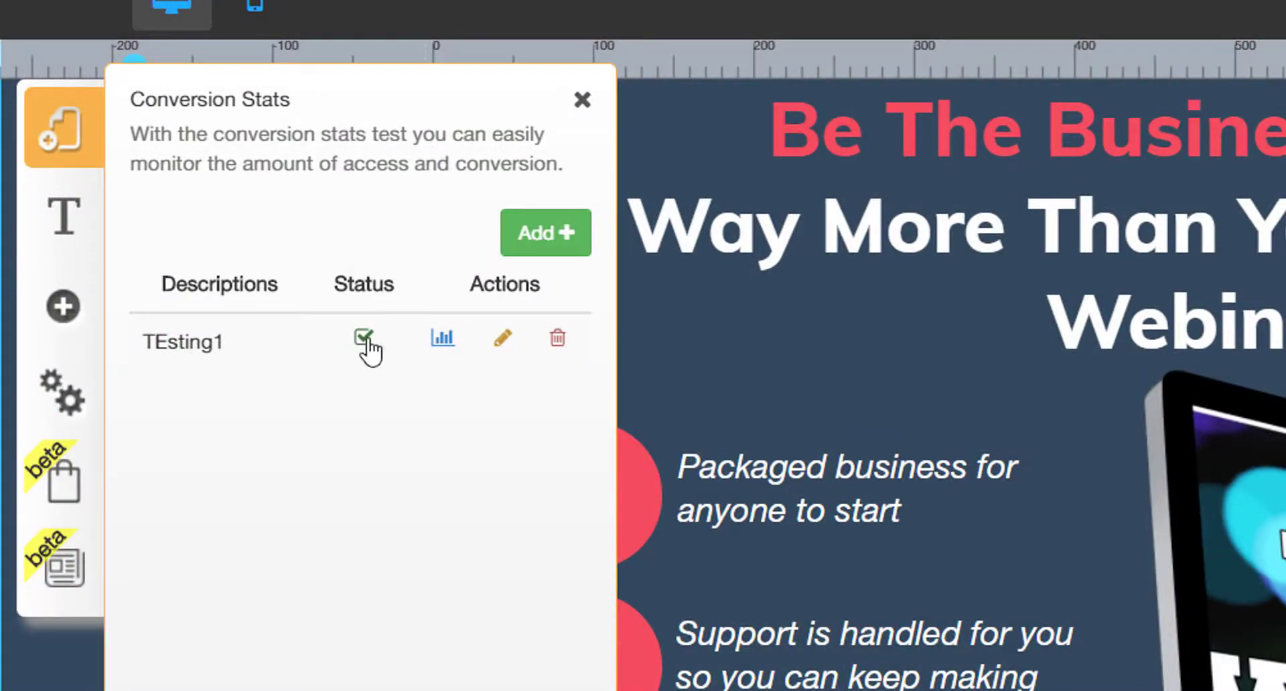
pyautogui.click(557, 341)
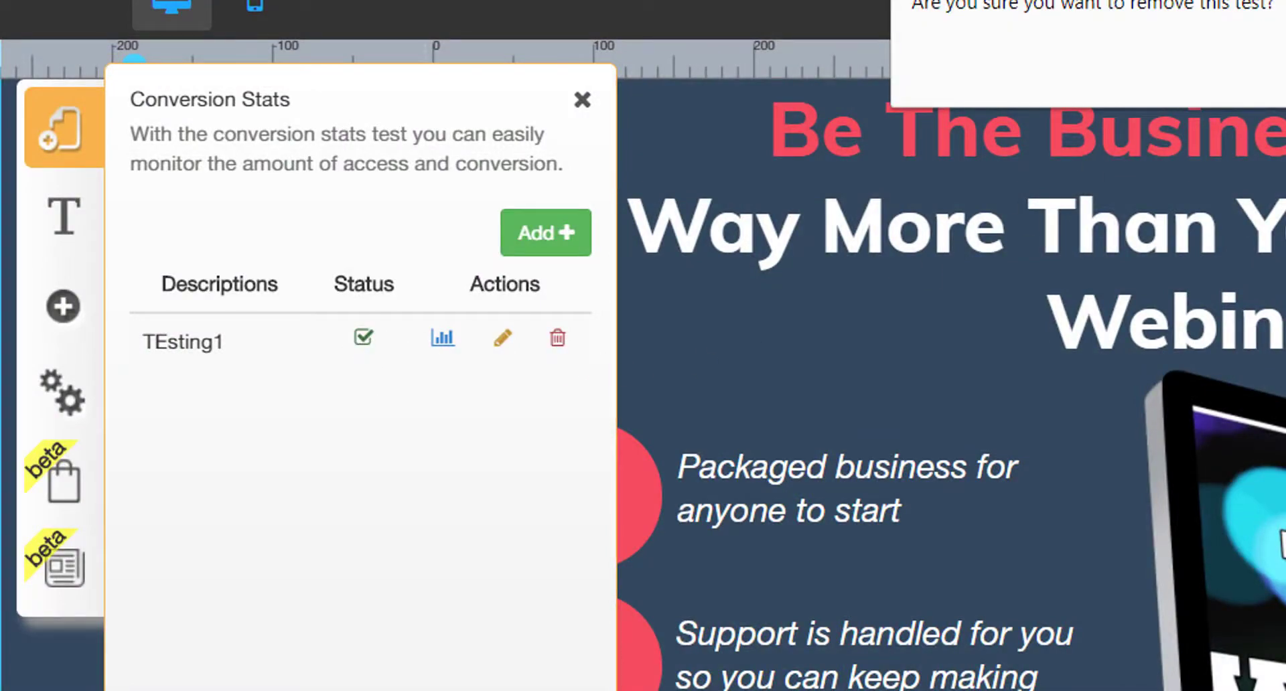
pyautogui.press('Return')
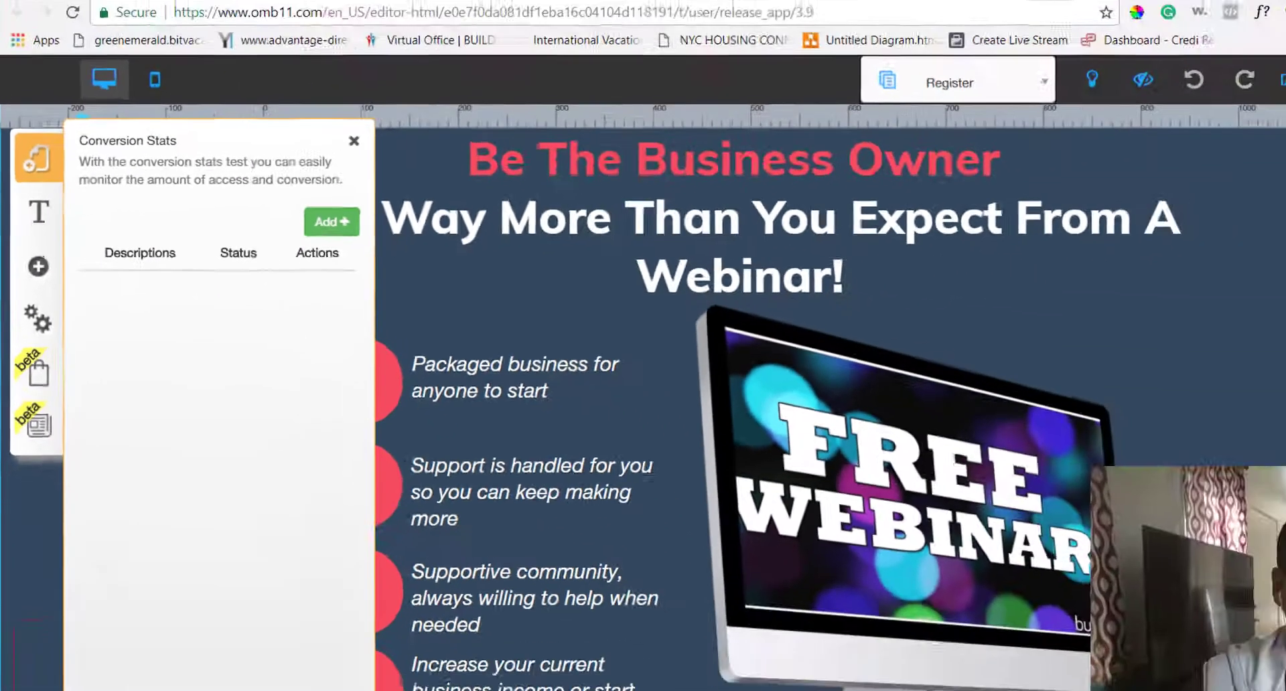
# Go to the Register page's A/B tests and activate the "a & b webinar reg" test.
pyautogui.click(95, 652)
pyautogui.click(295, 252)
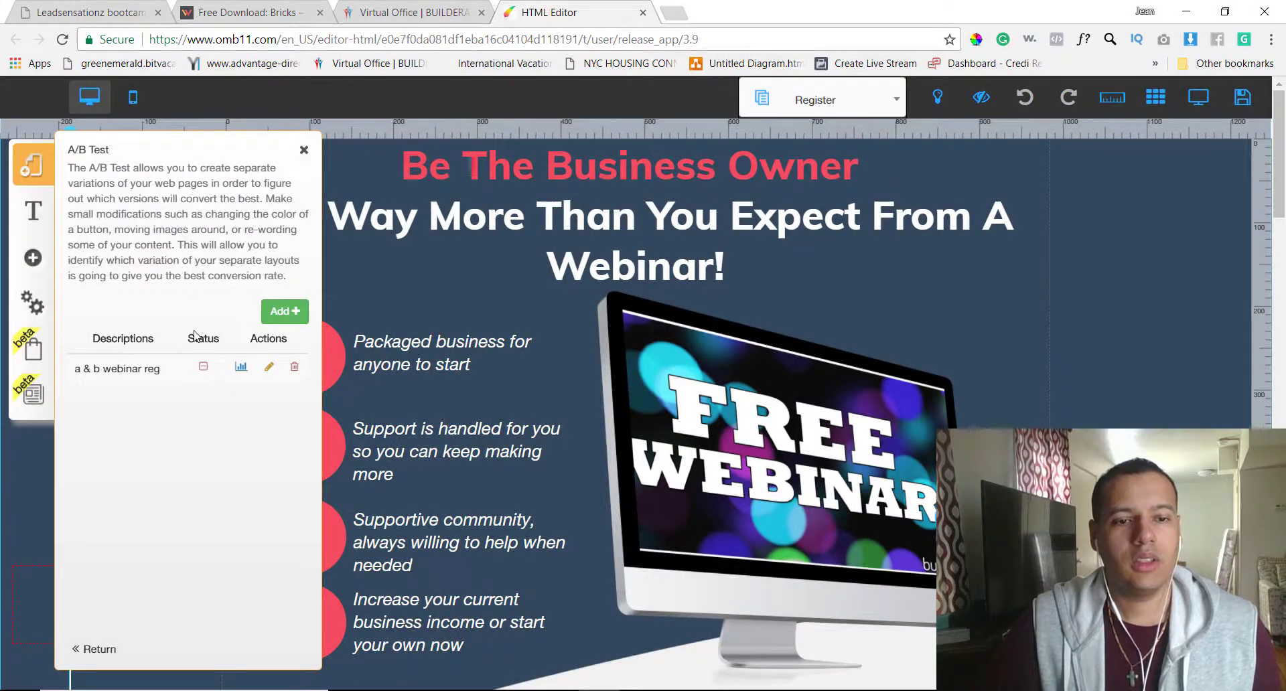
pyautogui.click(204, 369)
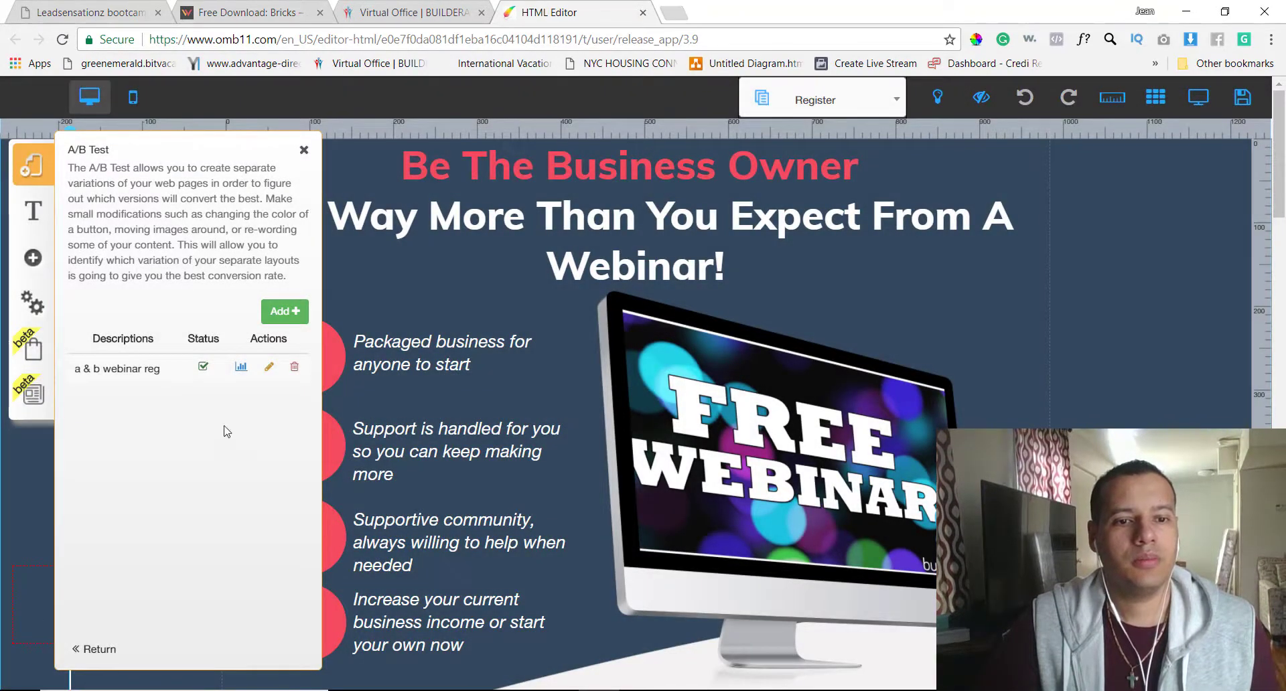
# Check the action report of the "a & b webinar reg" test and return to the conversion test types.
pyautogui.click(241, 369)
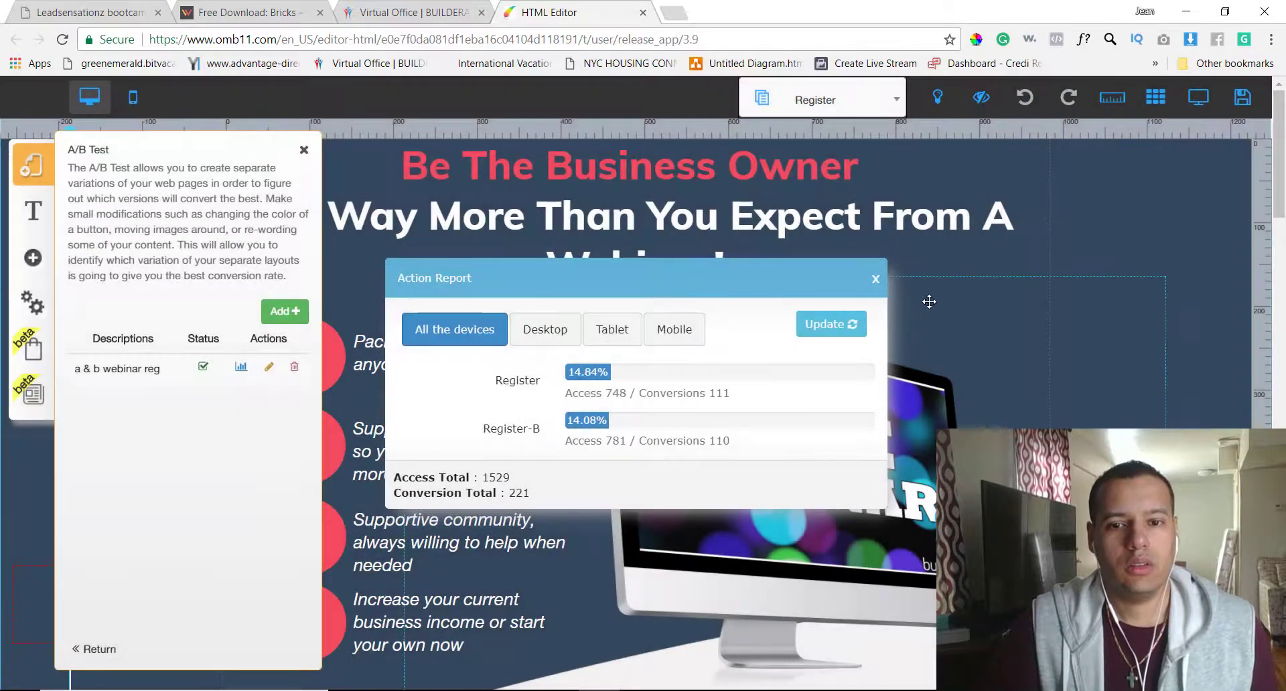
pyautogui.click(875, 279)
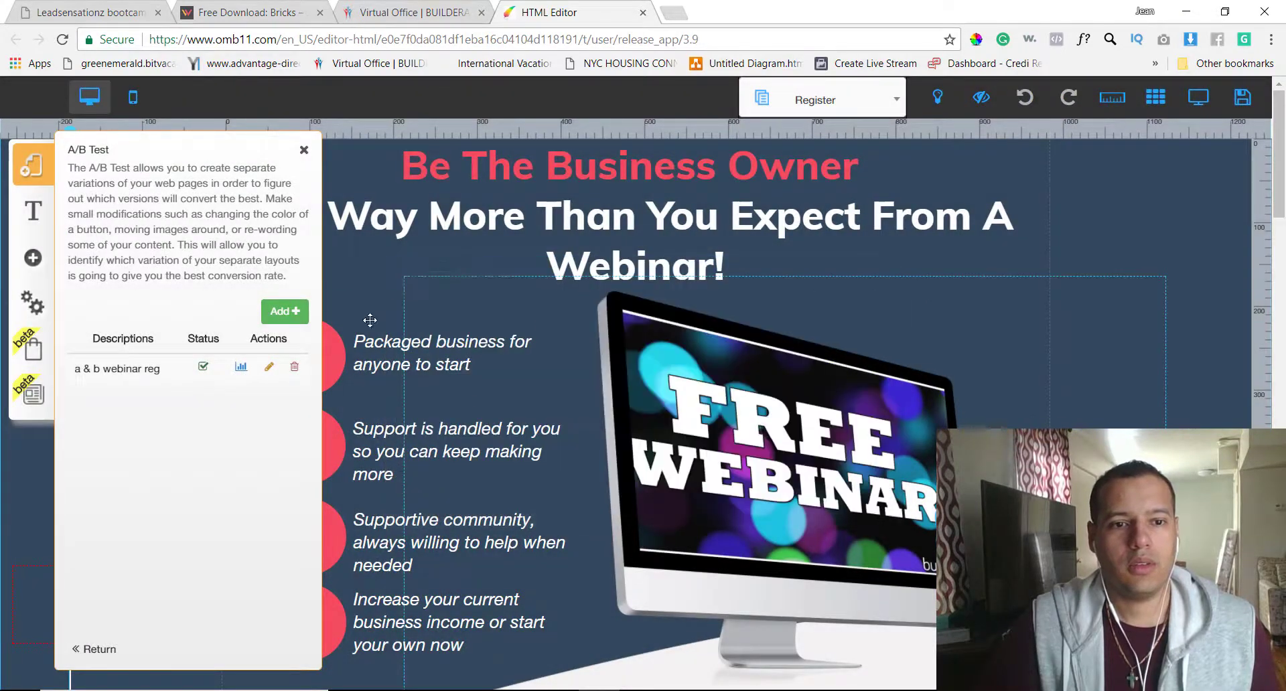
pyautogui.click(95, 650)
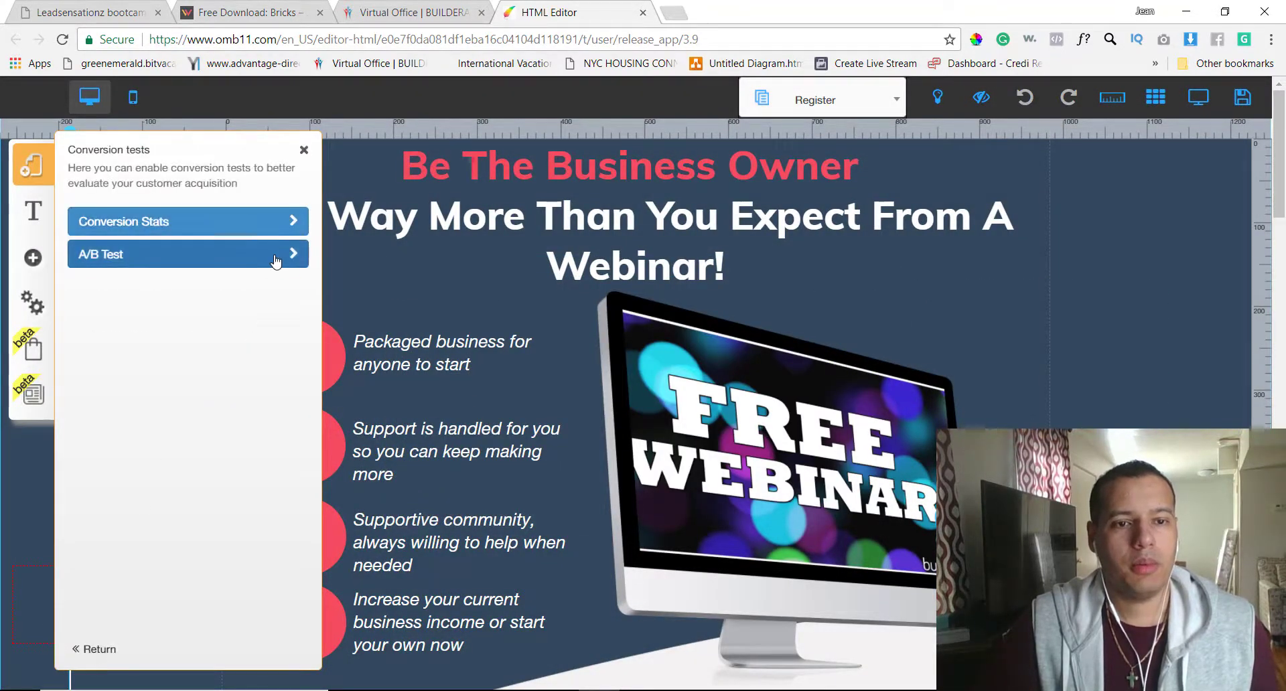
# Review the destination page and variation page settings of the "a & b webinar reg" A/B test, leaving without saving.
pyautogui.click(303, 259)
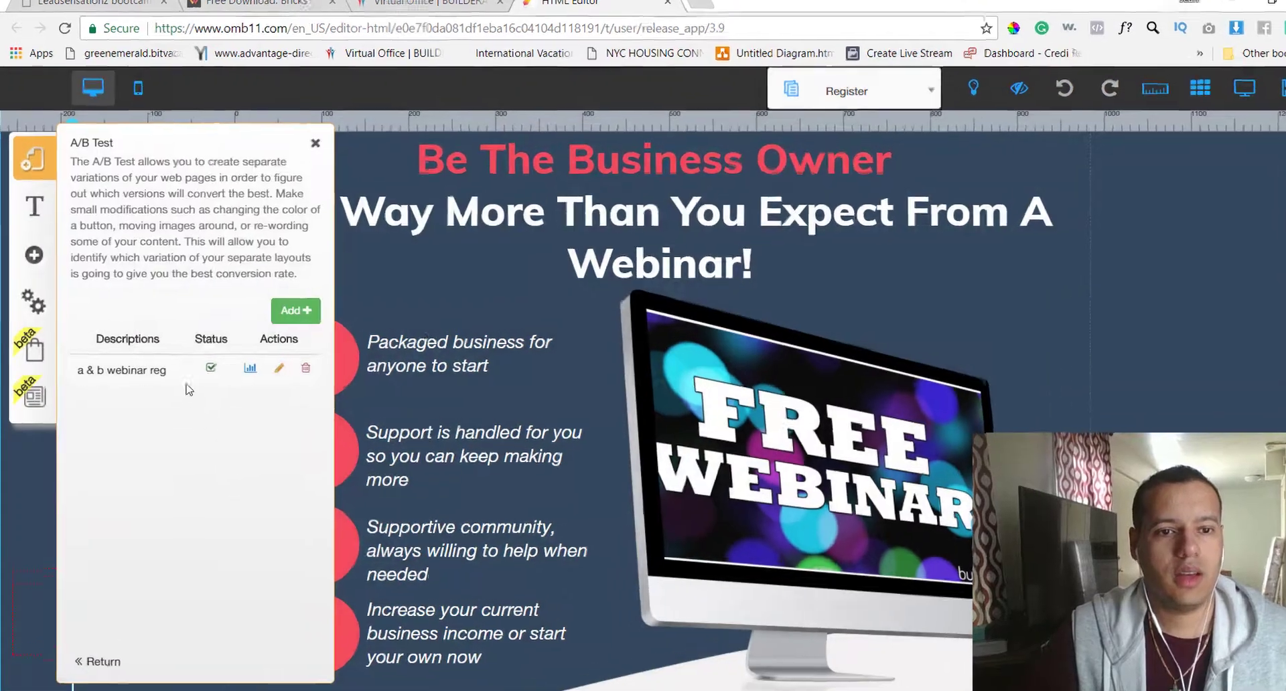
pyautogui.click(279, 368)
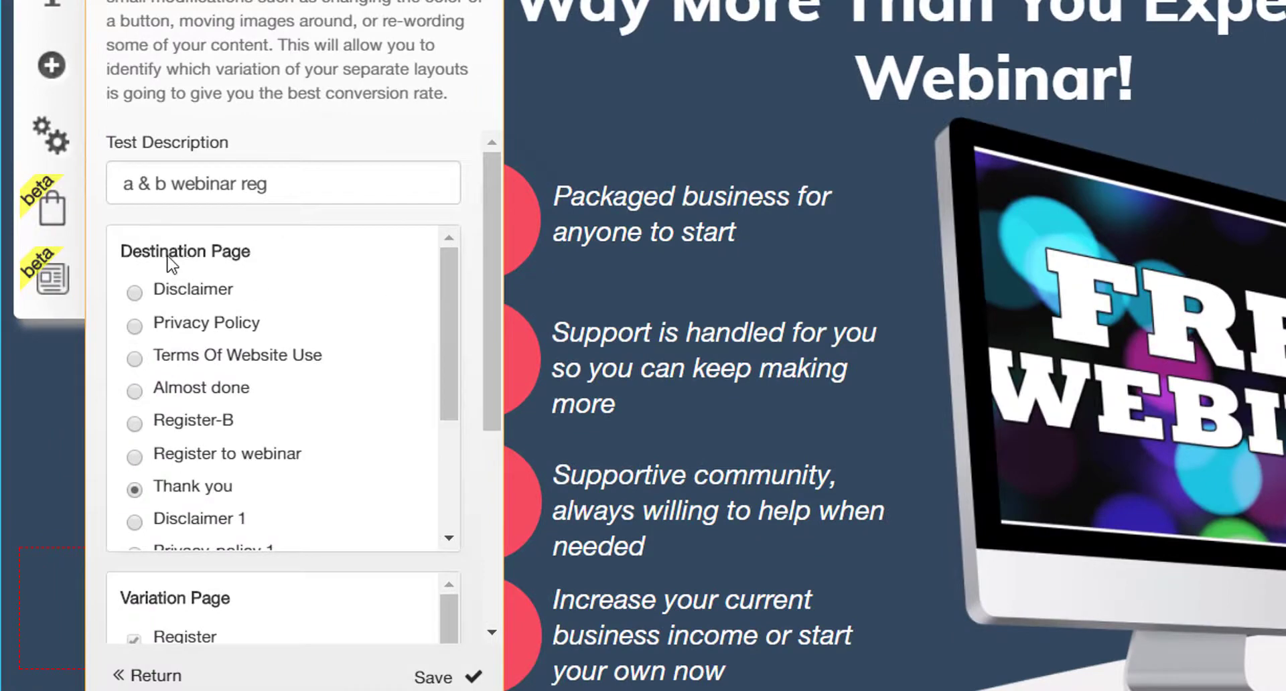
pyautogui.scroll(-3, 435, 315)
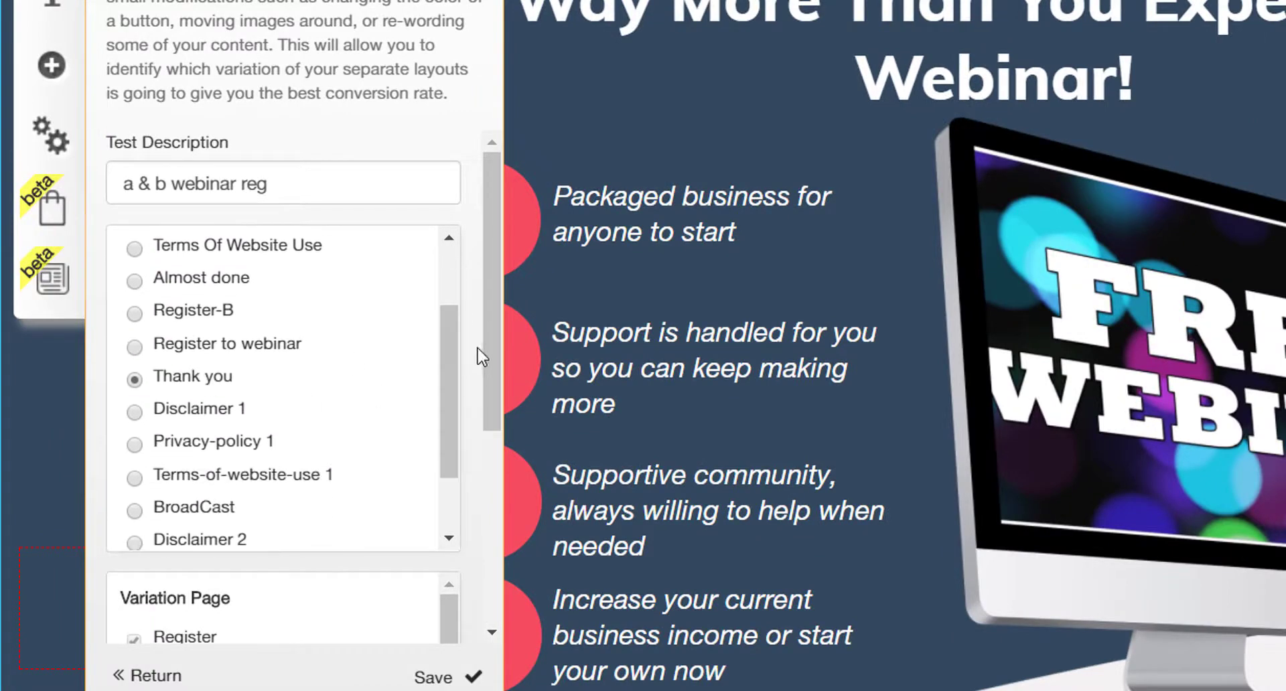
pyautogui.scroll(-2, 460, 382)
pyautogui.moveTo(496, 320); pyautogui.dragTo(492, 462)
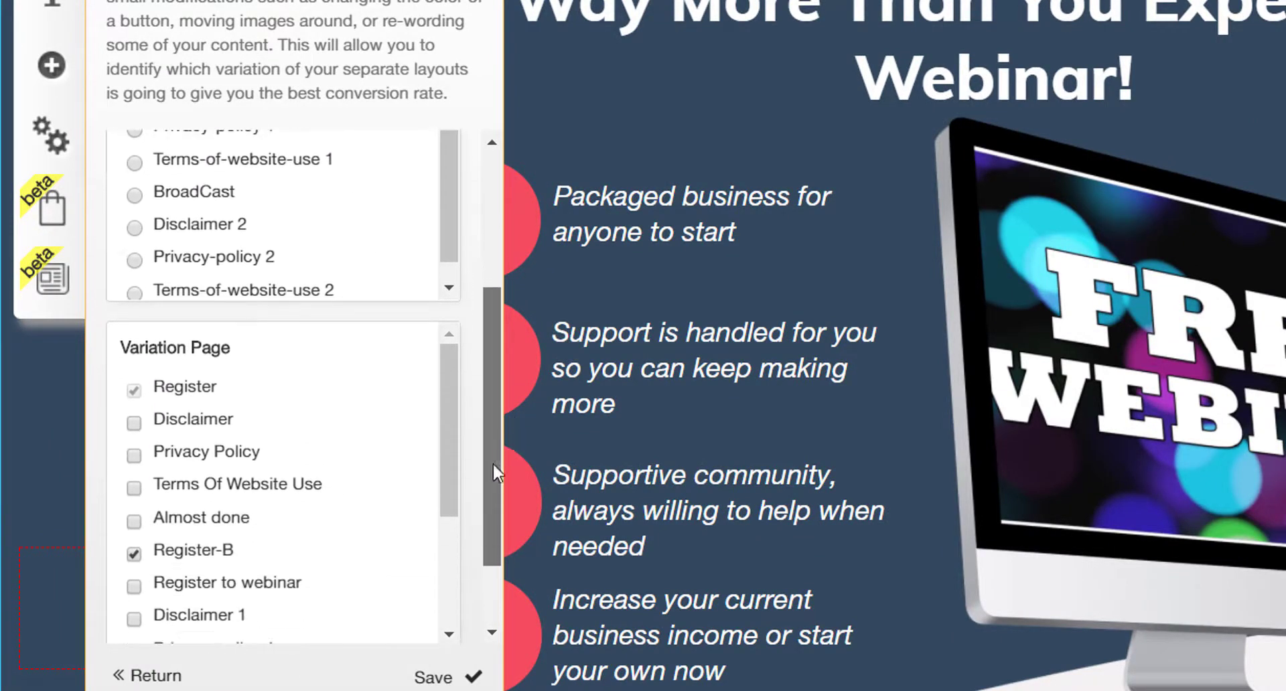
pyautogui.moveTo(440, 395); pyautogui.dragTo(461, 350)
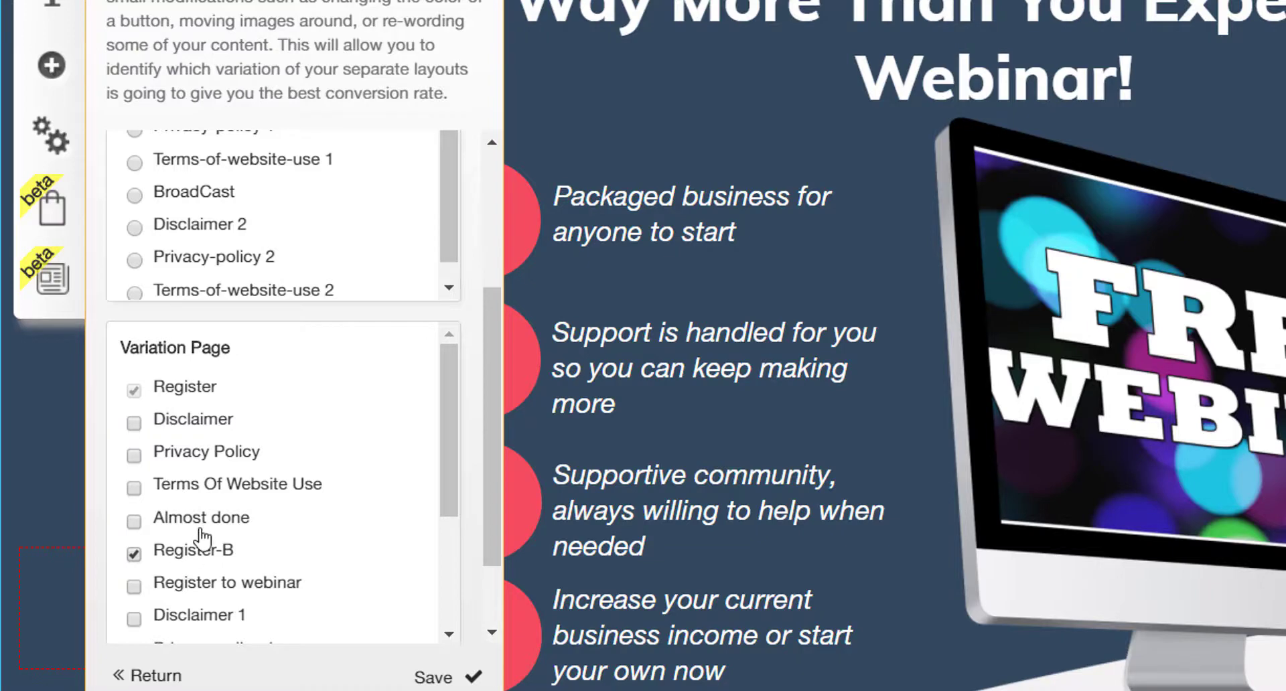
pyautogui.click(177, 678)
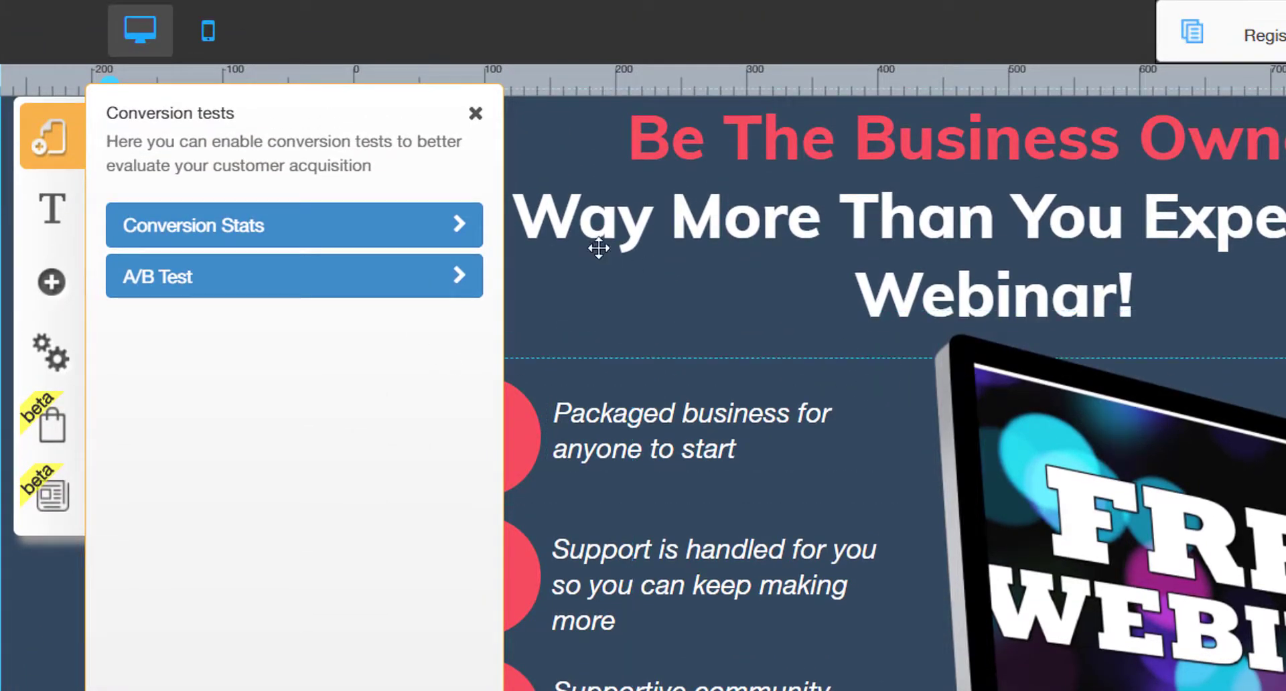
# Open a blank conversion stats test form for the Register page to examine its fields.
pyautogui.click(461, 232)
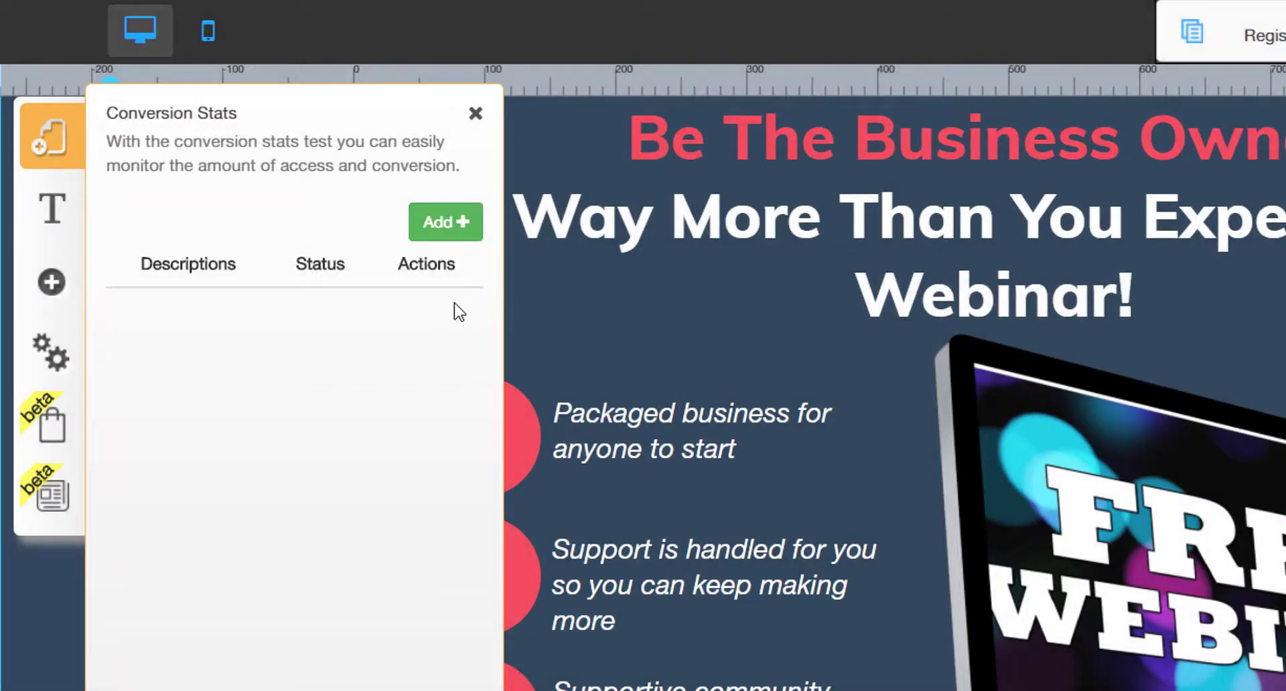
pyautogui.click(450, 227)
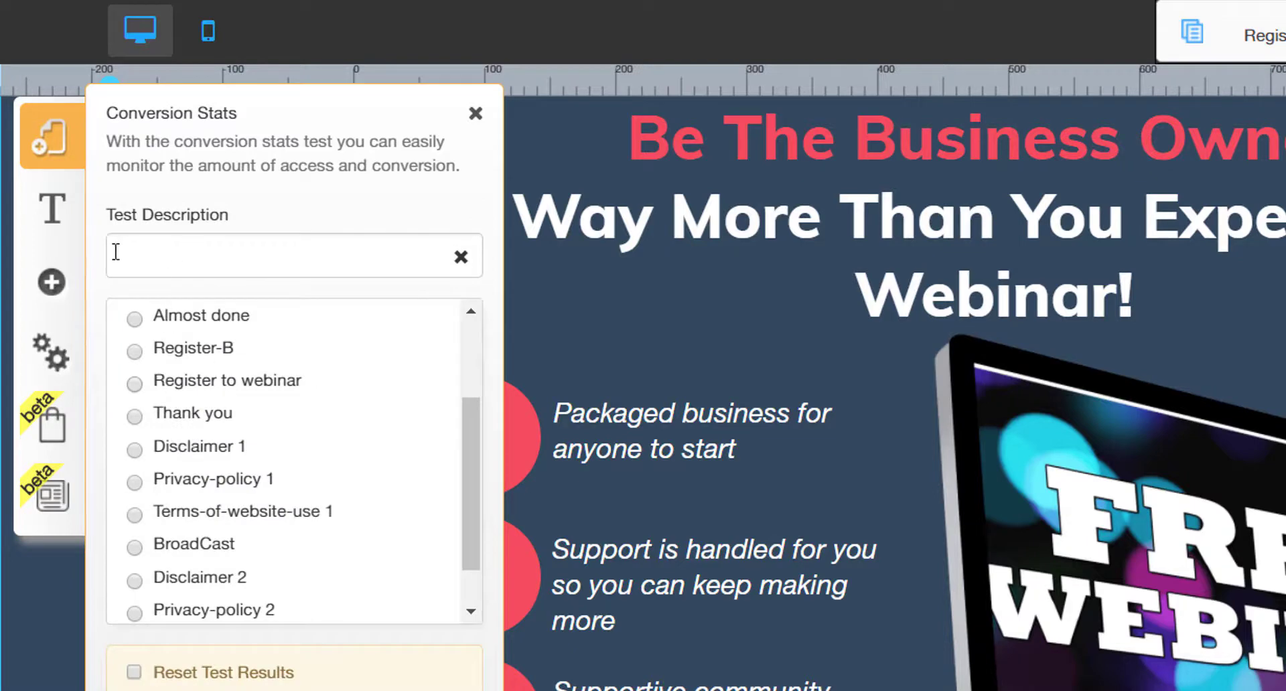
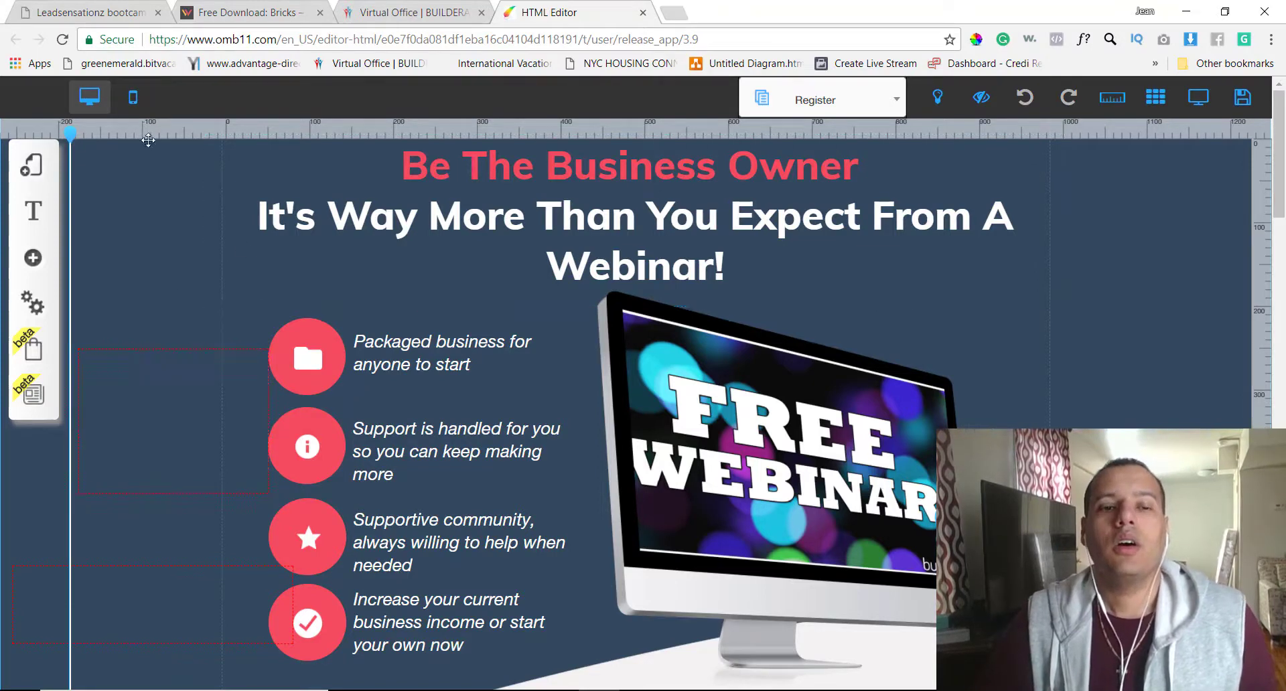
# View the Register page's mobile layout, return to the desktop layout and look over its content.
pyautogui.click(133, 98)
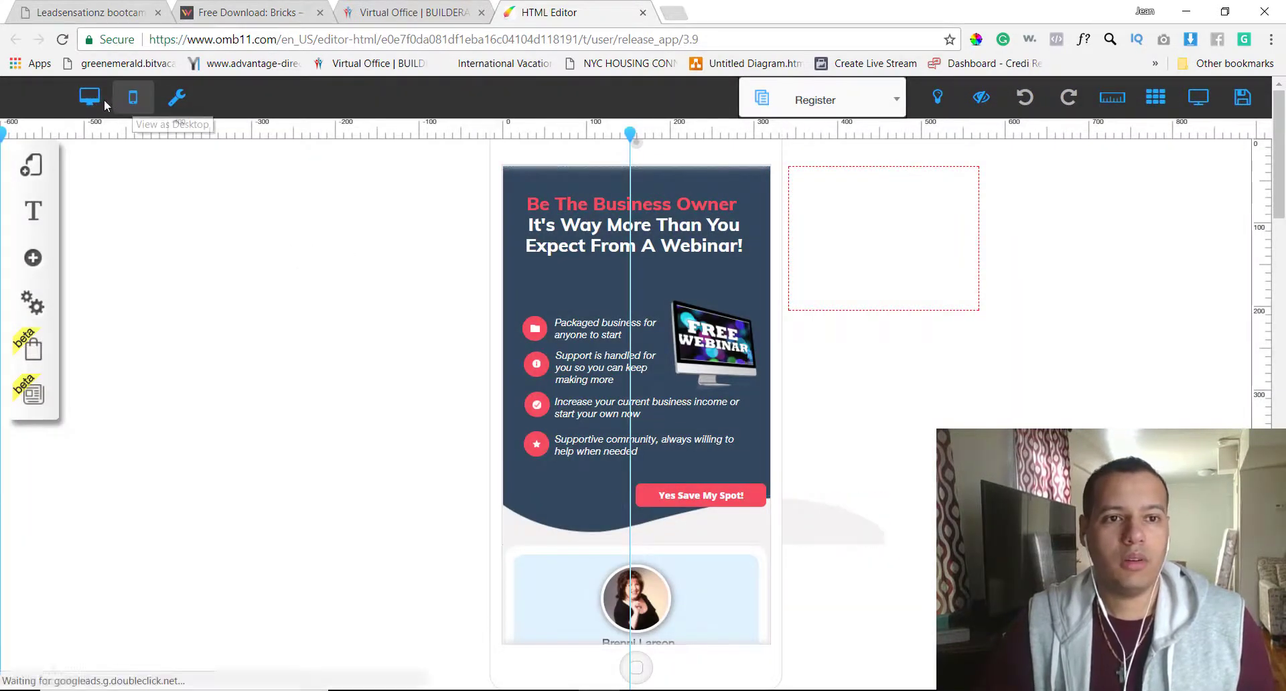
pyautogui.click(100, 100)
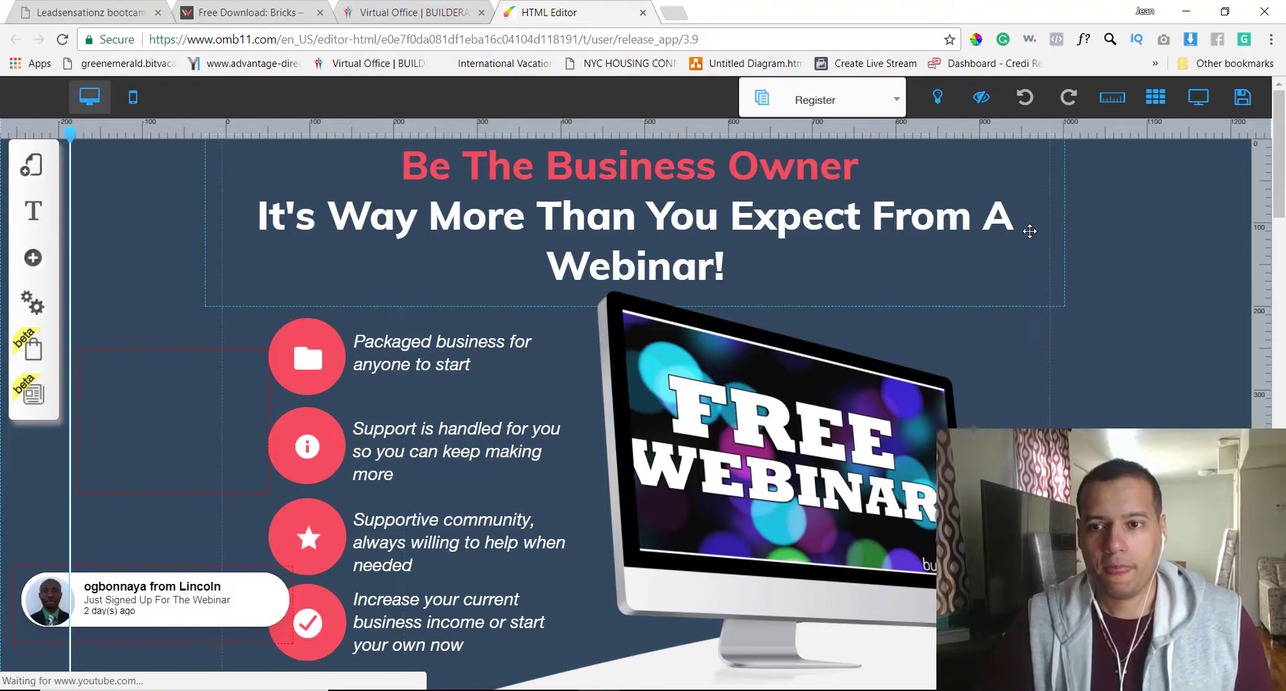
pyautogui.scroll(-3, 213, 180)
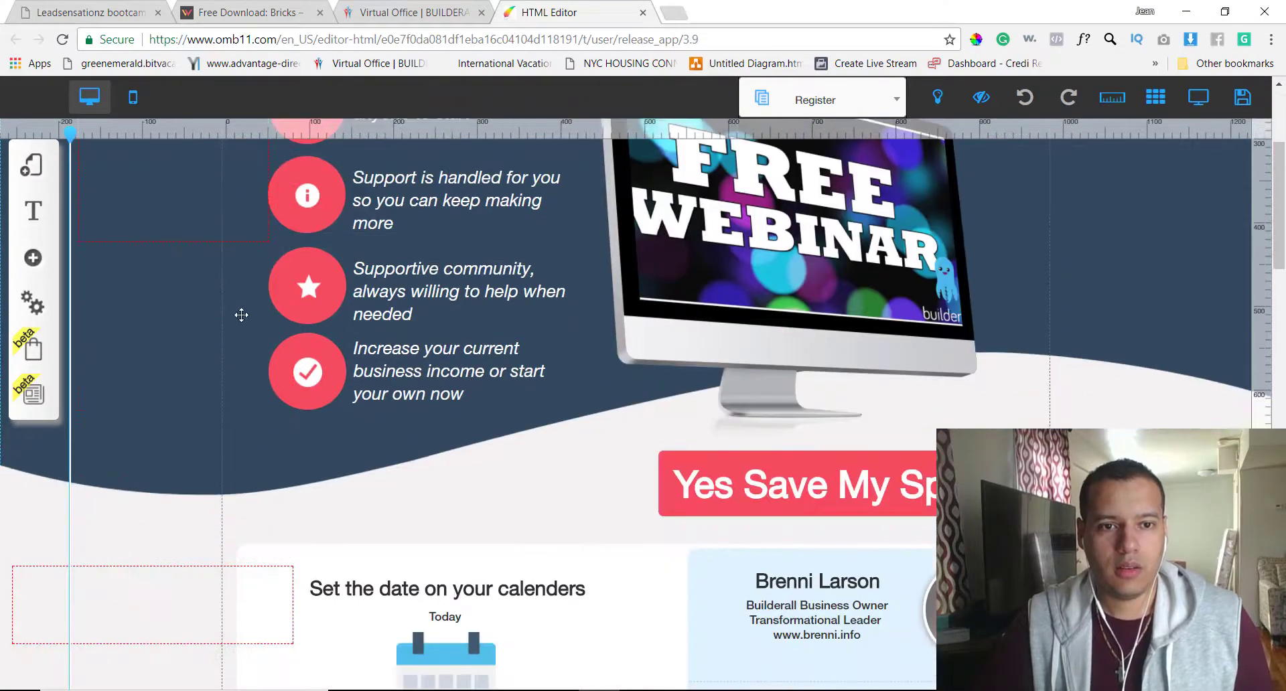
pyautogui.scroll(3, 1044, 309)
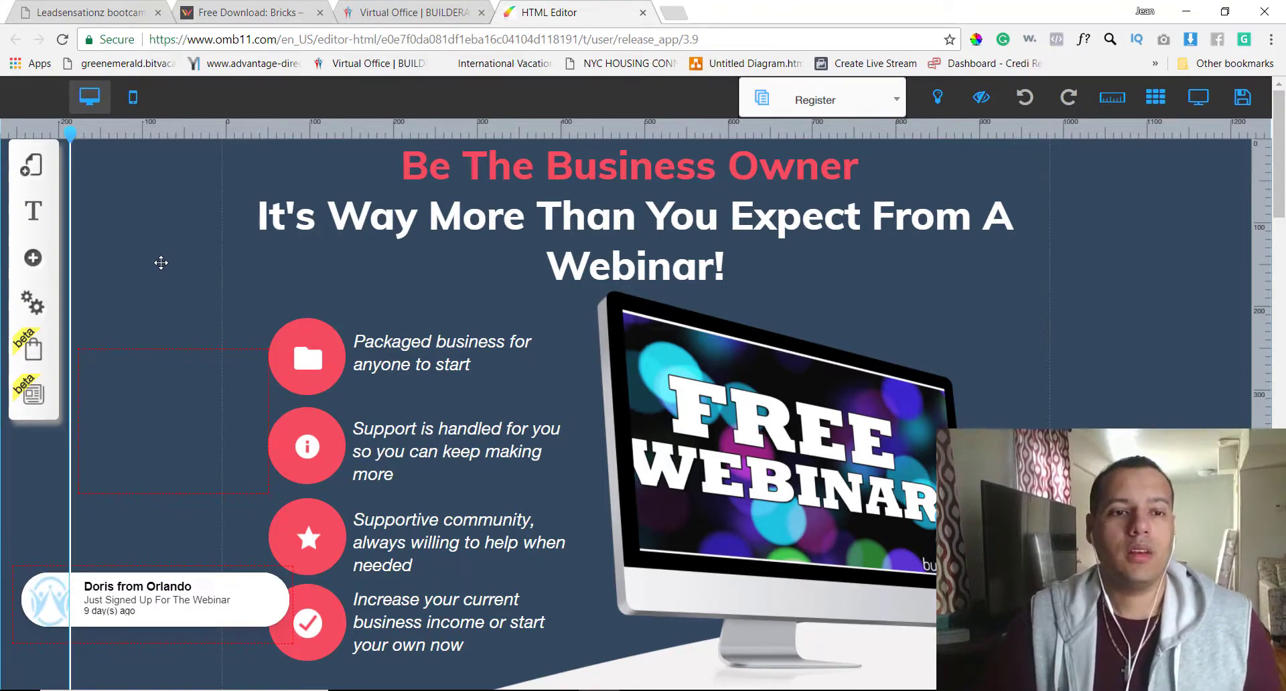
# Remove the vertical ruler guide positioned beside the Register page's content.
pyautogui.moveTo(66, 134)
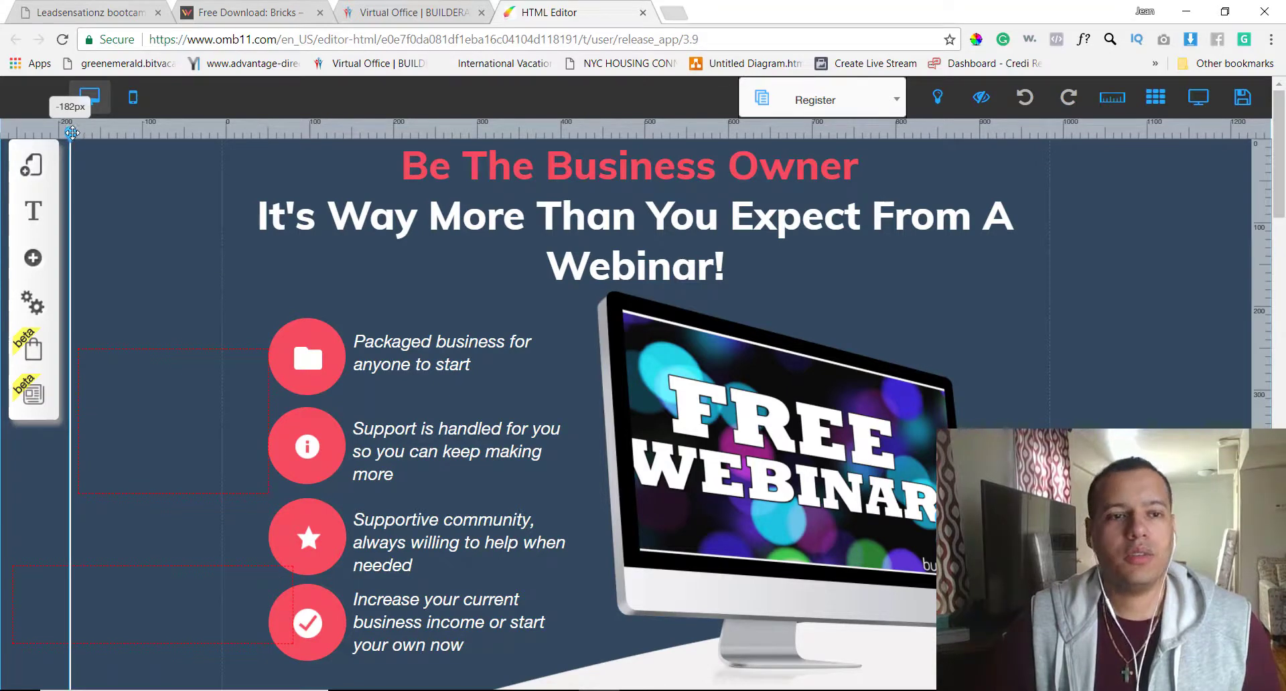
pyautogui.moveTo(71, 133); pyautogui.dragTo(72, 133)
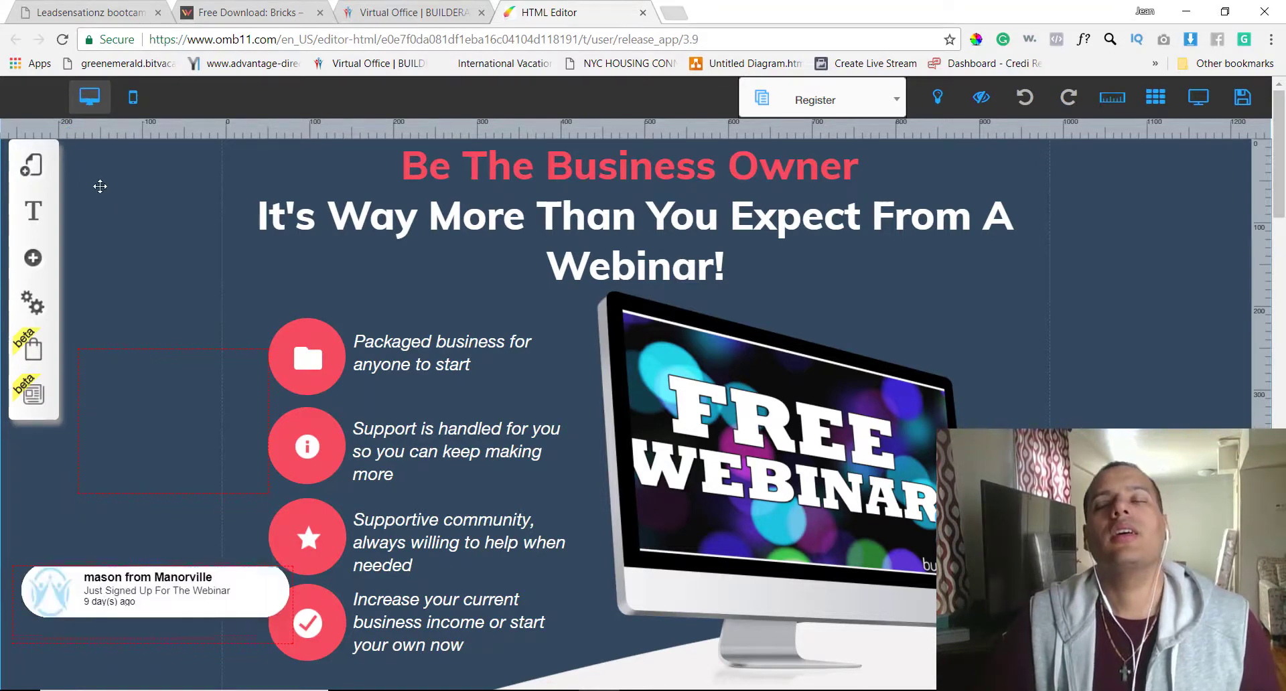